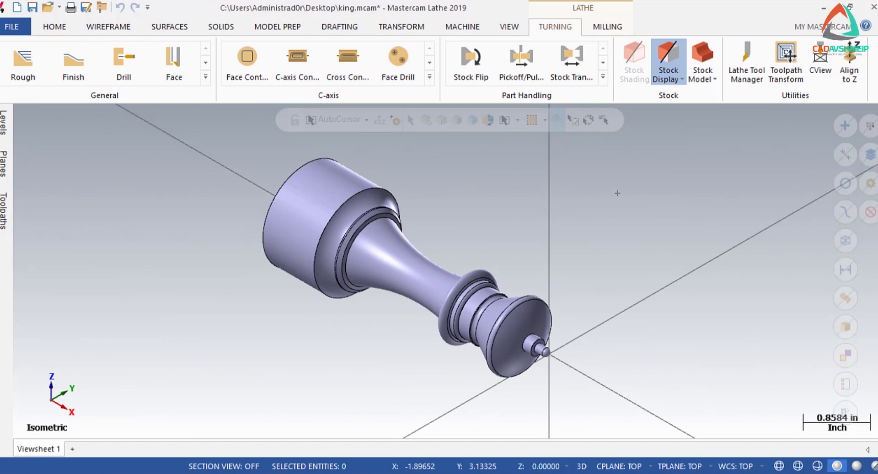
Step: View the chess king solid from the Top plane
{"action": "scroll", "coordinate": [521, 222], "scroll_direction": "down", "scroll_amount": 3}
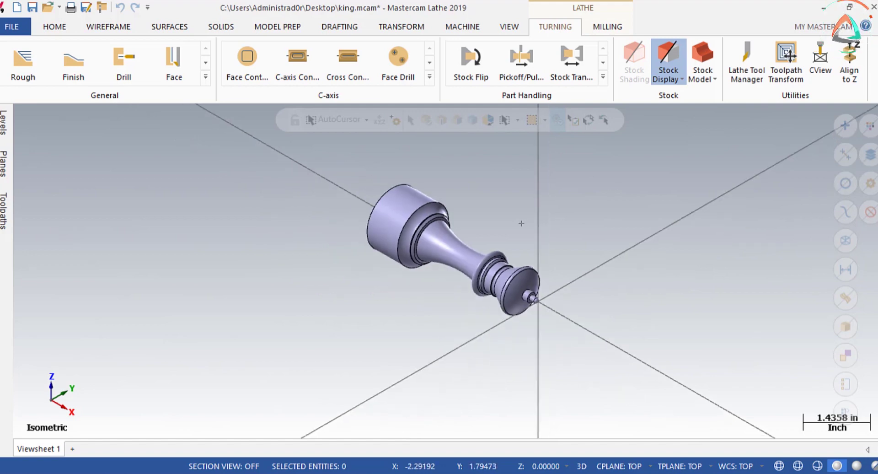
{"action": "scroll", "coordinate": [538, 193], "scroll_direction": "up", "scroll_amount": 1}
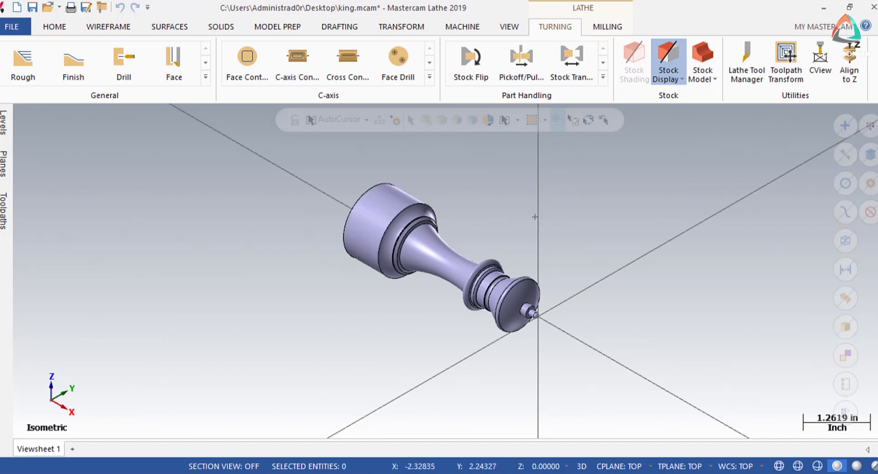
{"action": "right_click", "coordinate": [512, 200]}
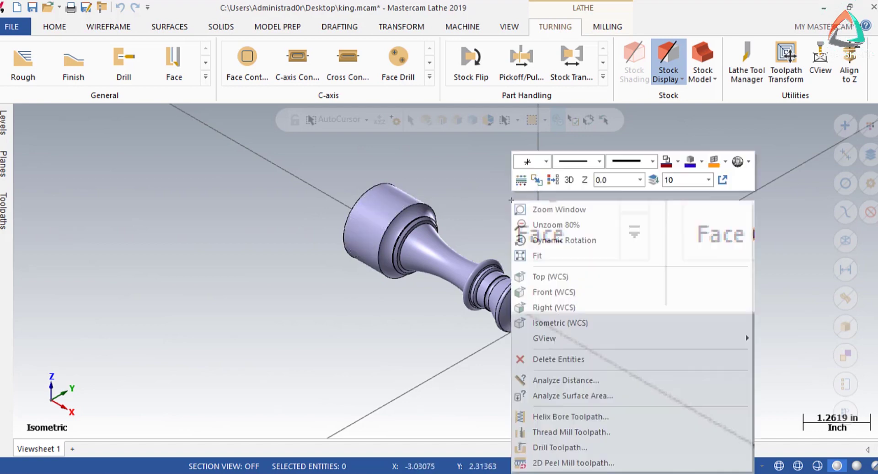
{"action": "left_click", "coordinate": [555, 276]}
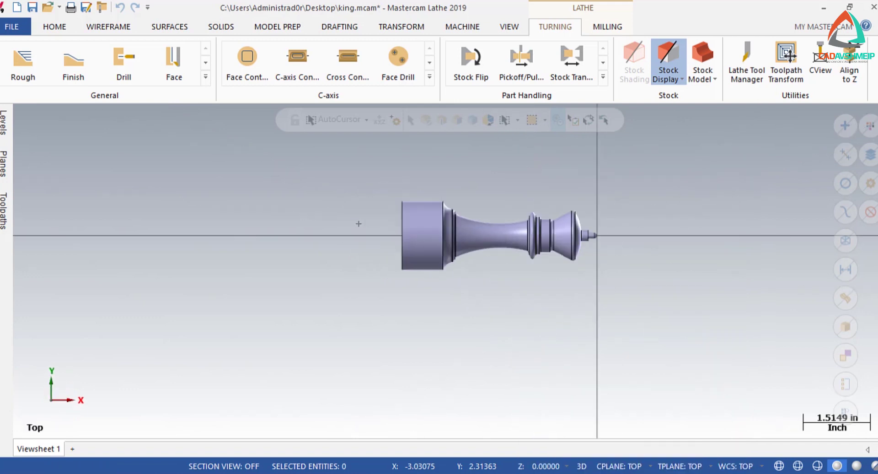
{"action": "scroll", "coordinate": [434, 198], "scroll_direction": "up", "scroll_amount": 1}
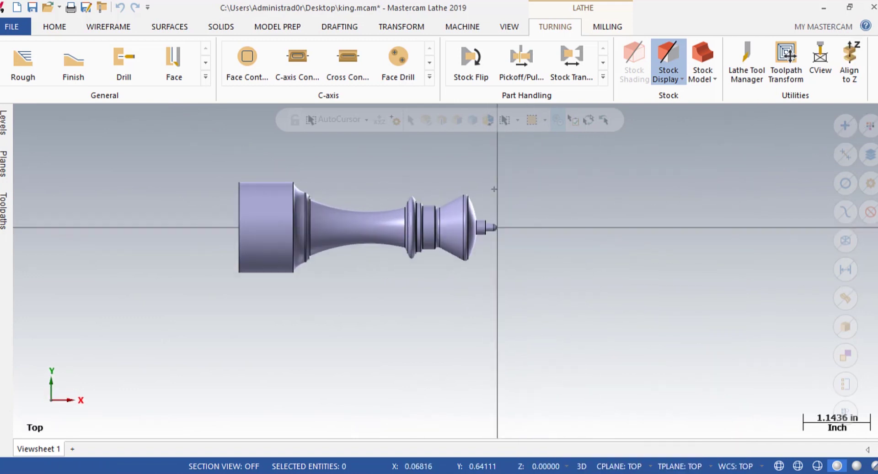
Step: Review the machine group's file properties and browse the available lathe machine definition files without replacing the current one
{"action": "left_click", "coordinate": [4, 211]}
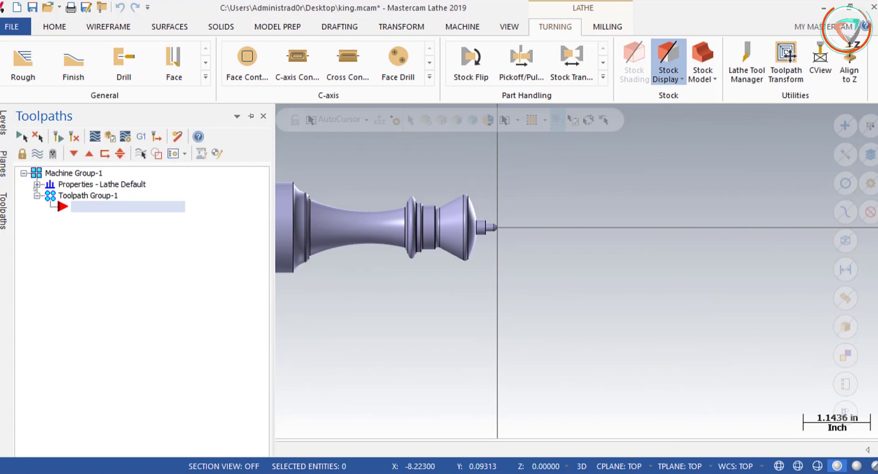
{"action": "left_click", "coordinate": [37, 184]}
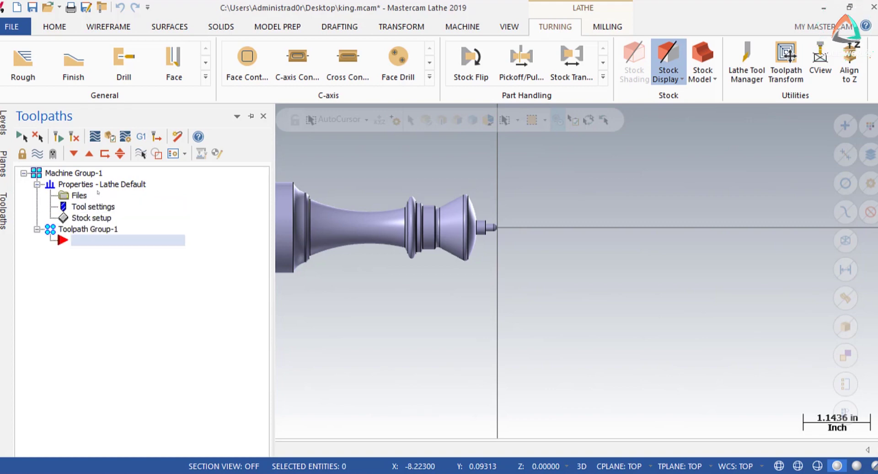
{"action": "left_click", "coordinate": [80, 196]}
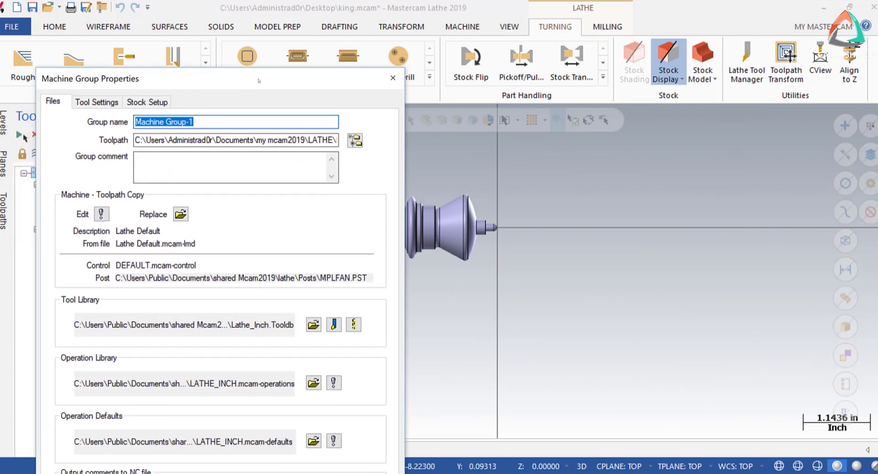
{"action": "left_click", "coordinate": [180, 209]}
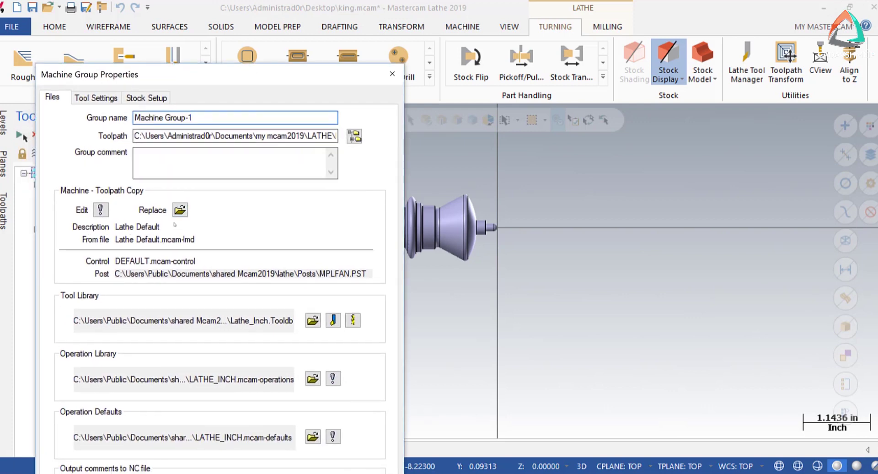
{"action": "scroll", "coordinate": [196, 240], "scroll_direction": "down", "scroll_amount": 2}
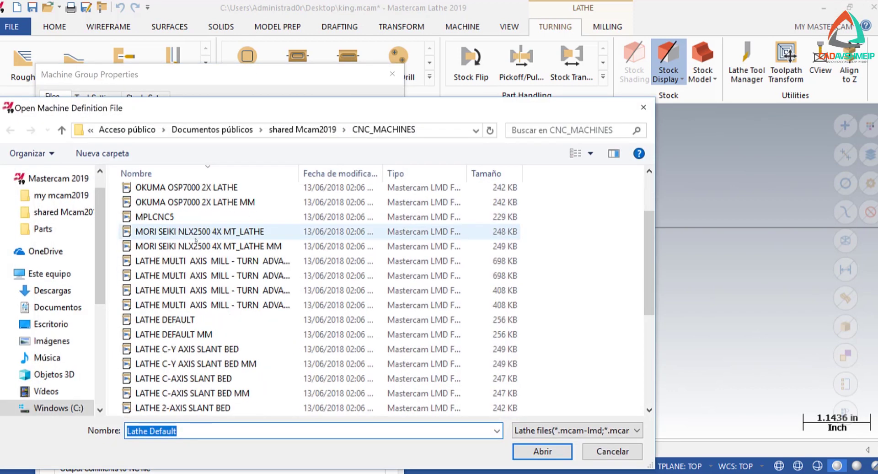
{"action": "scroll", "coordinate": [196, 241], "scroll_direction": "down", "scroll_amount": 5}
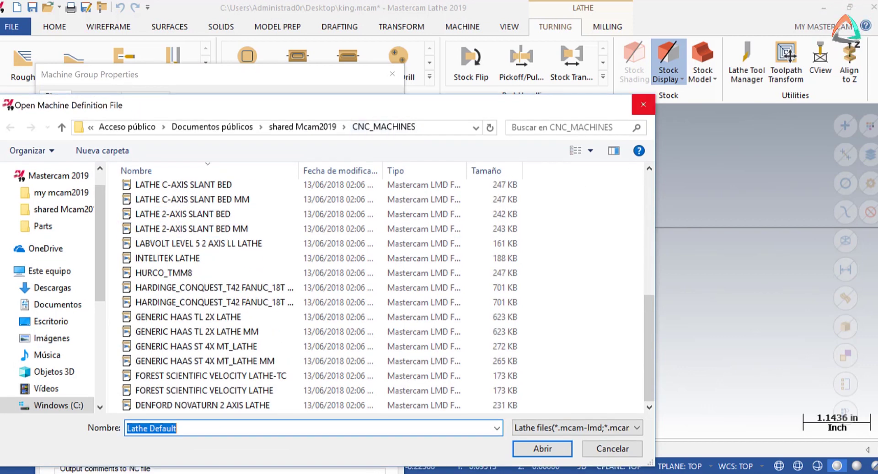
{"action": "left_click", "coordinate": [643, 105]}
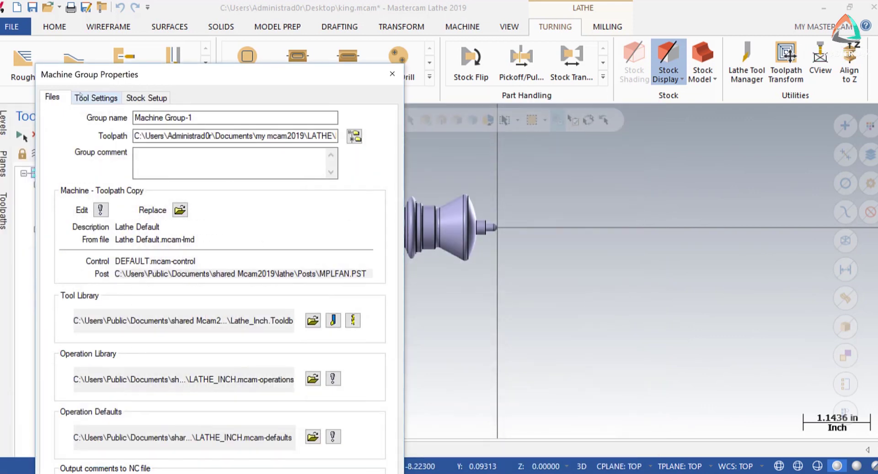
{"action": "left_click", "coordinate": [392, 73]}
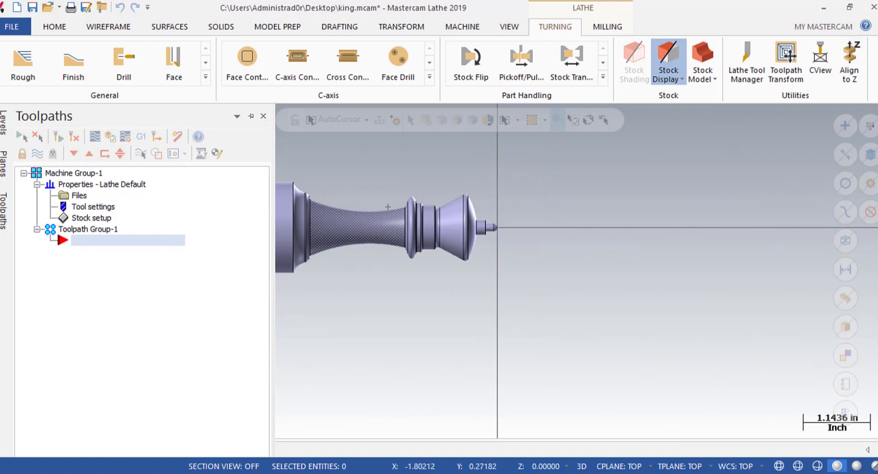
Step: Examine the king solid up close and from several tilted angles
{"action": "scroll", "coordinate": [238, 173], "scroll_direction": "up", "scroll_amount": 2}
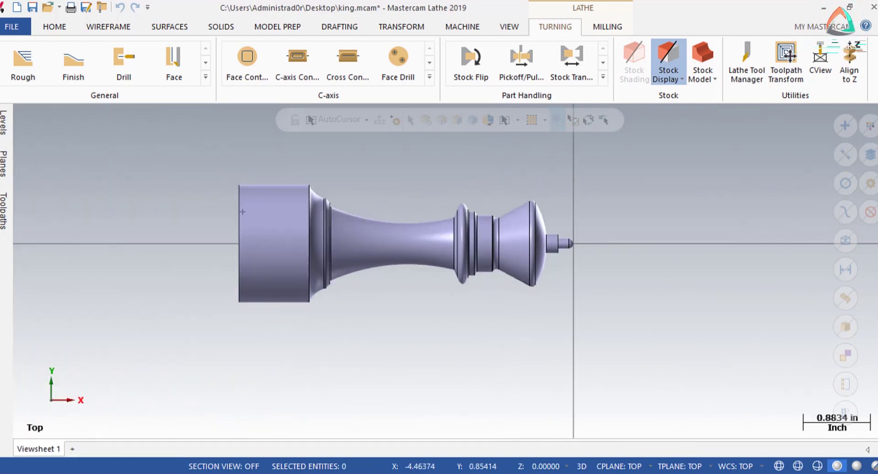
{"action": "scroll", "coordinate": [249, 202], "scroll_direction": "down", "scroll_amount": 3}
{"action": "scroll", "coordinate": [253, 206], "scroll_direction": "down", "scroll_amount": 2}
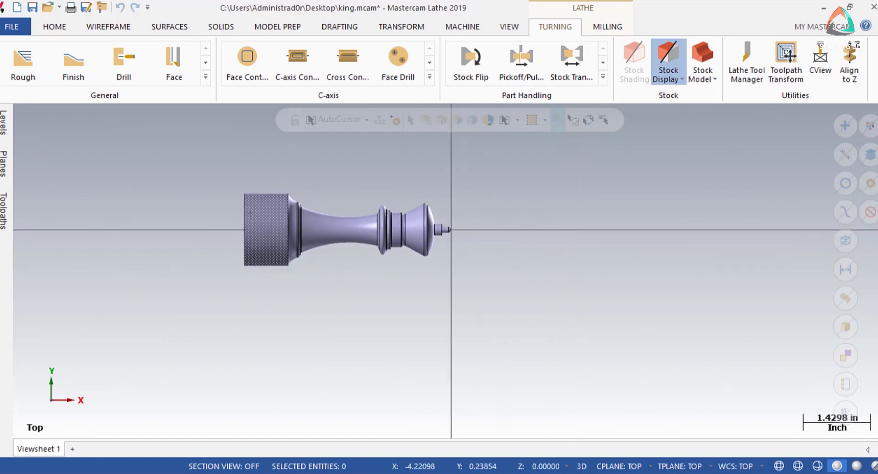
{"action": "middle_click_drag", "start_coordinate": [230, 192], "coordinate": [262, 215]}
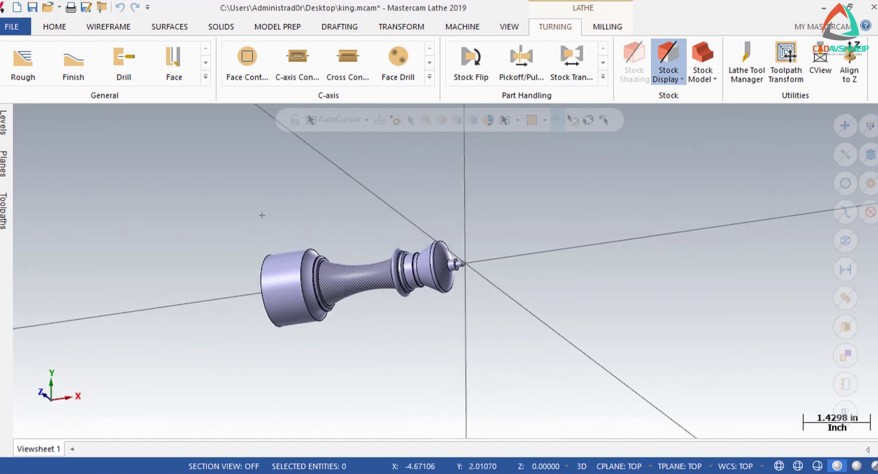
{"action": "right_click", "coordinate": [126, 256]}
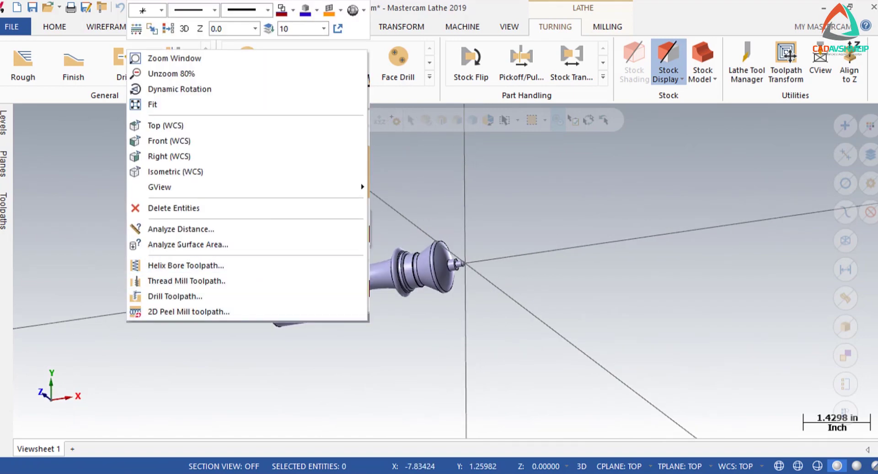
{"action": "key", "text": "Escape"}
{"action": "middle_click_drag", "start_coordinate": [344, 270], "coordinate": [286, 232]}
{"action": "scroll", "coordinate": [286, 232], "scroll_direction": "up", "scroll_amount": 3}
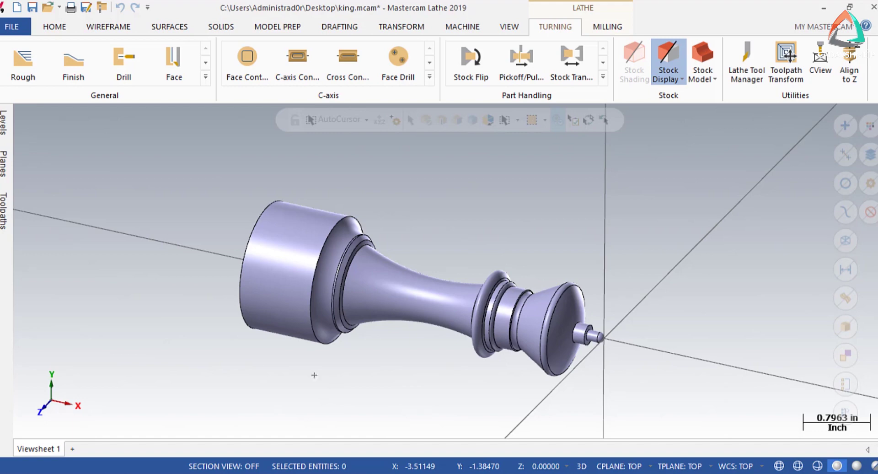
Step: Display level 11 to examine its curves over the king solid in Top view, and hide that level again
{"action": "mouse_move", "coordinate": [3, 122]}
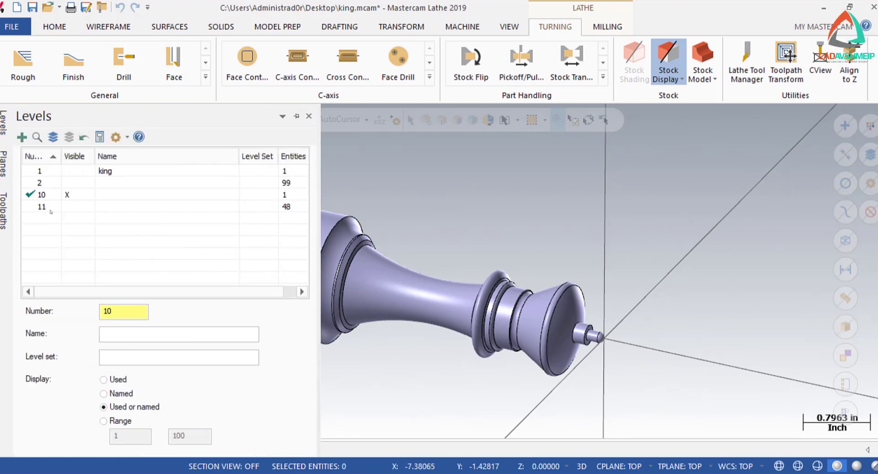
{"action": "left_click", "coordinate": [65, 206]}
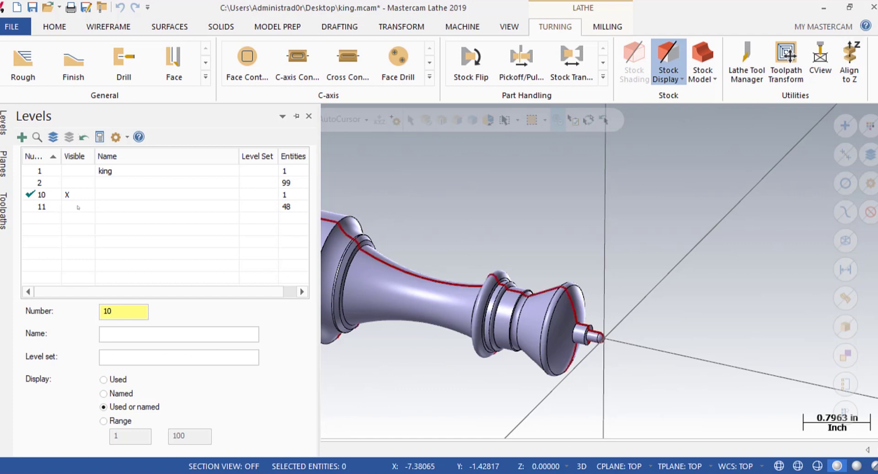
{"action": "right_click", "coordinate": [476, 48]}
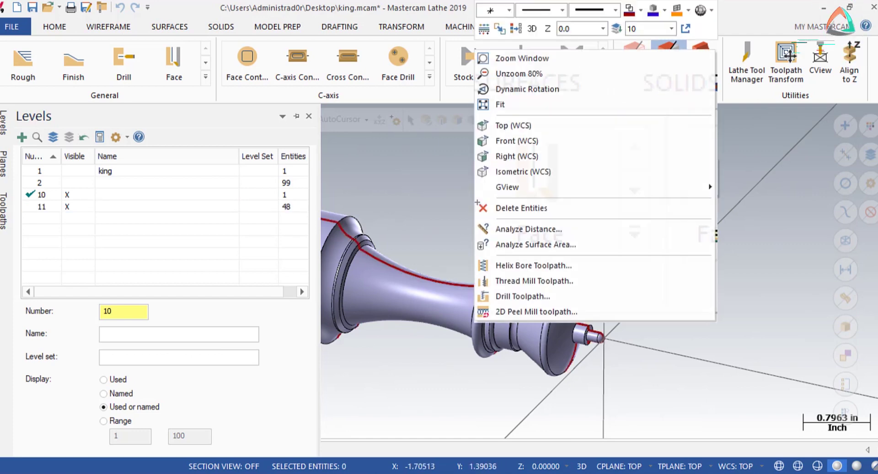
{"action": "left_click", "coordinate": [514, 125]}
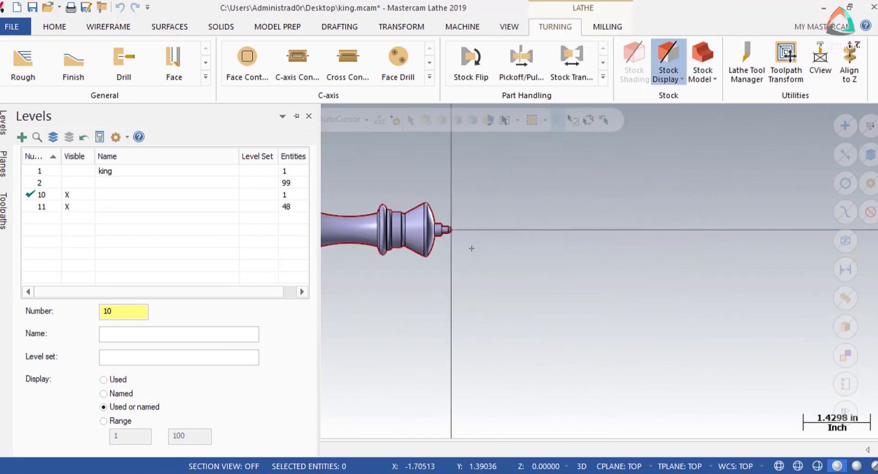
{"action": "scroll", "coordinate": [256, 231], "scroll_direction": "up", "scroll_amount": 2}
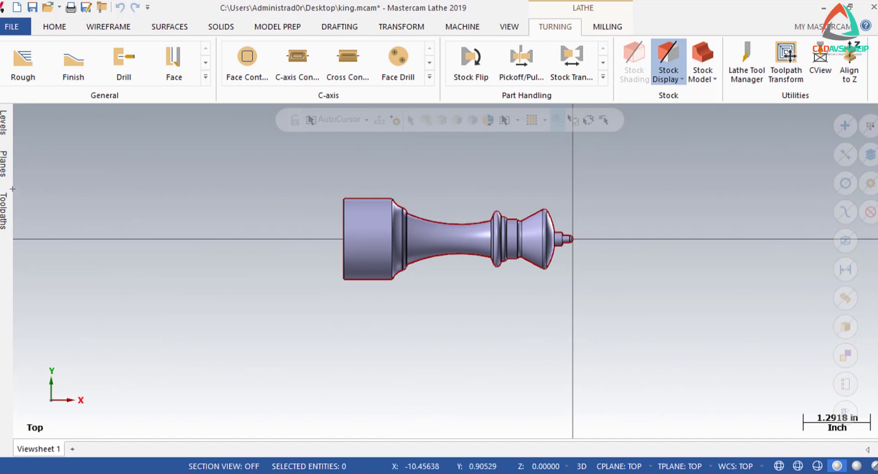
{"action": "left_click", "coordinate": [3, 123]}
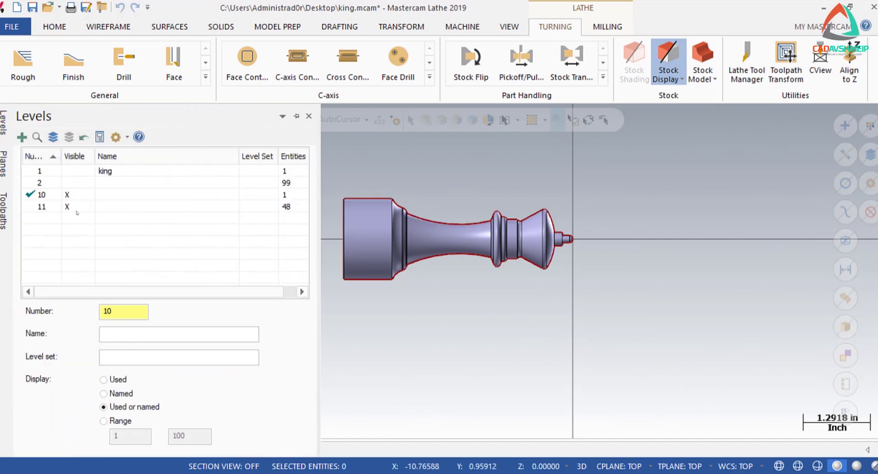
{"action": "left_click", "coordinate": [73, 209]}
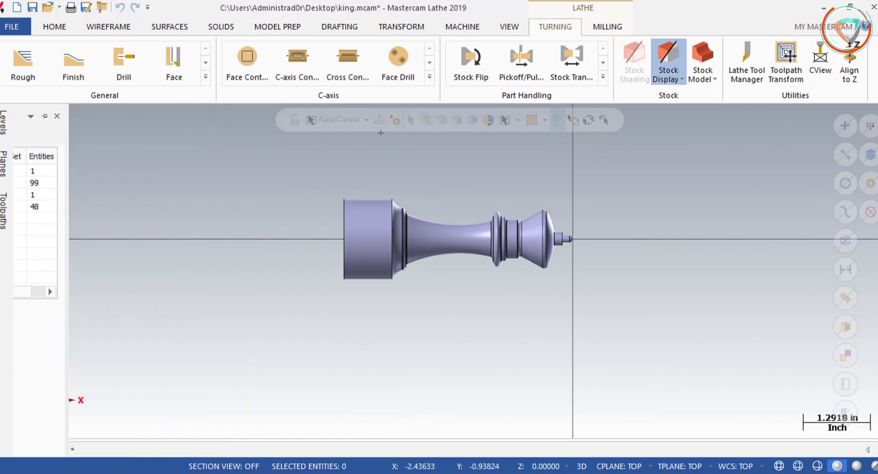
Step: Create a Turn Profile from the king solid using the Full profile option
{"action": "left_click", "coordinate": [109, 27]}
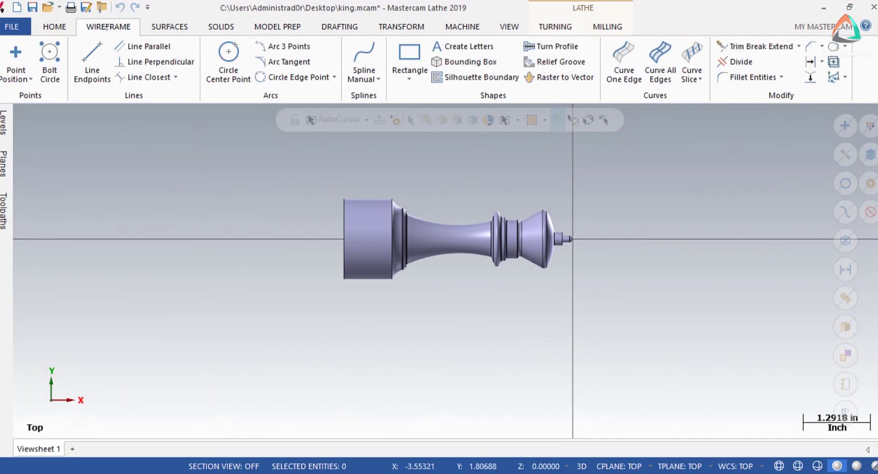
{"action": "left_click", "coordinate": [559, 46]}
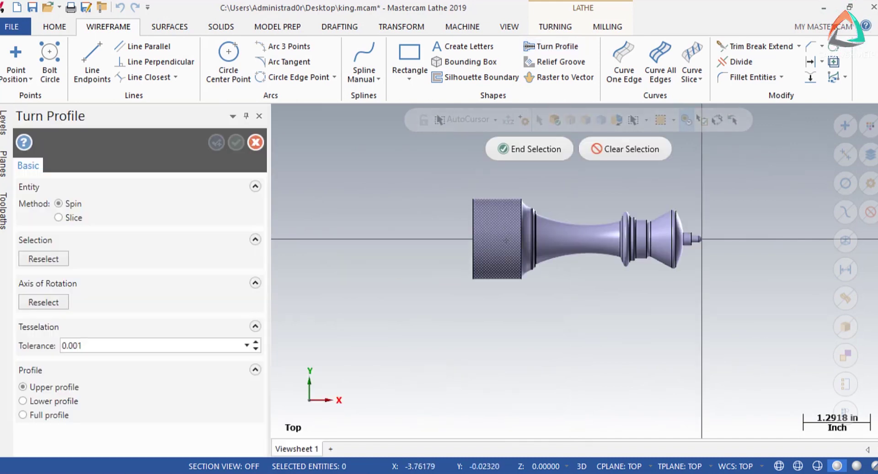
{"action": "left_click", "coordinate": [506, 240]}
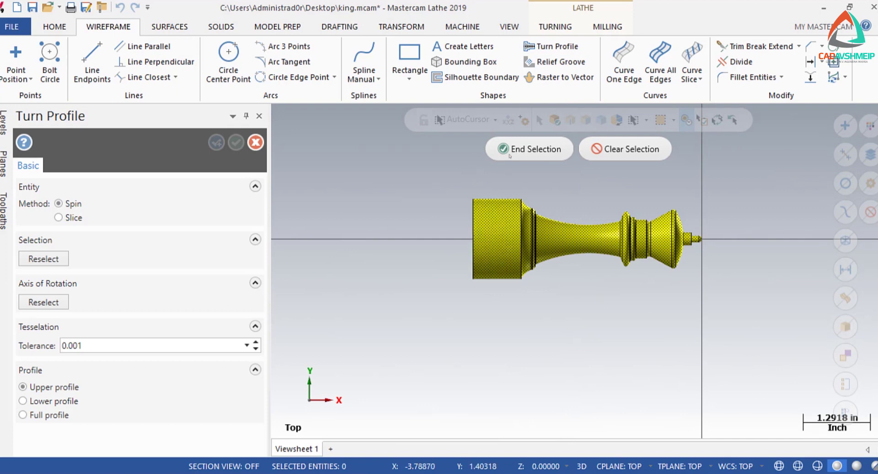
{"action": "left_click", "coordinate": [527, 149]}
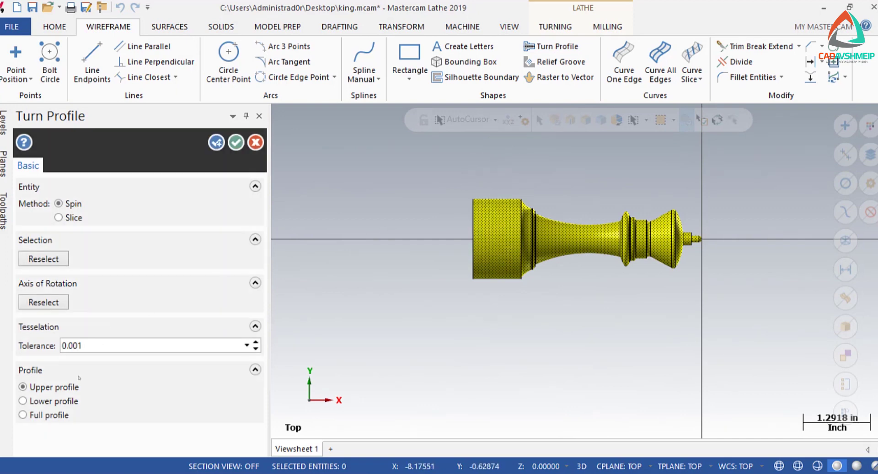
{"action": "left_click", "coordinate": [50, 416]}
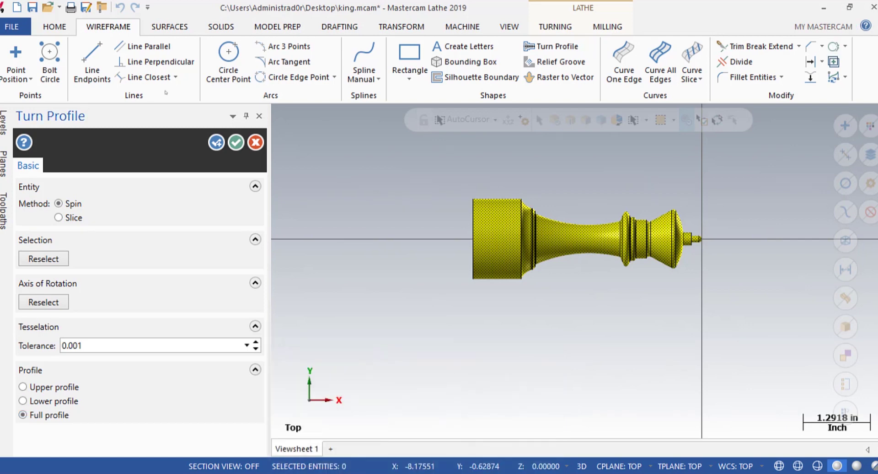
{"action": "left_click", "coordinate": [236, 142]}
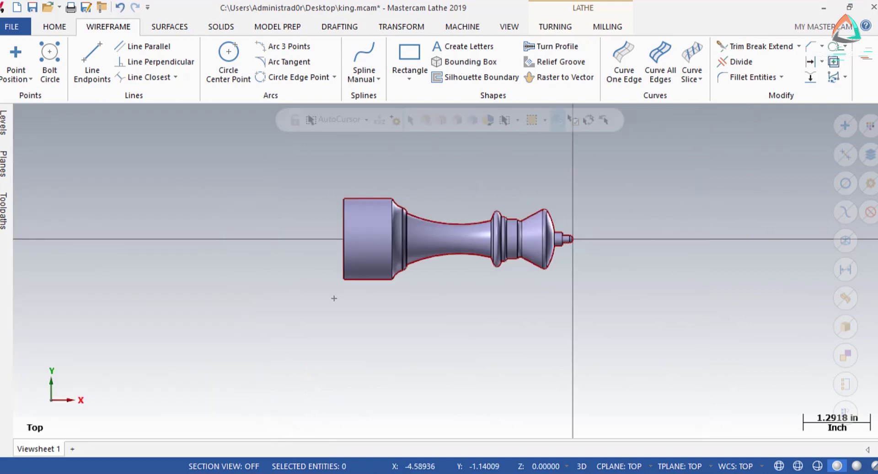
Step: Examine the turn profile around the king solid up close in Top view and in Isometric view, and return to Top view
{"action": "scroll", "coordinate": [407, 264], "scroll_direction": "up", "scroll_amount": 3}
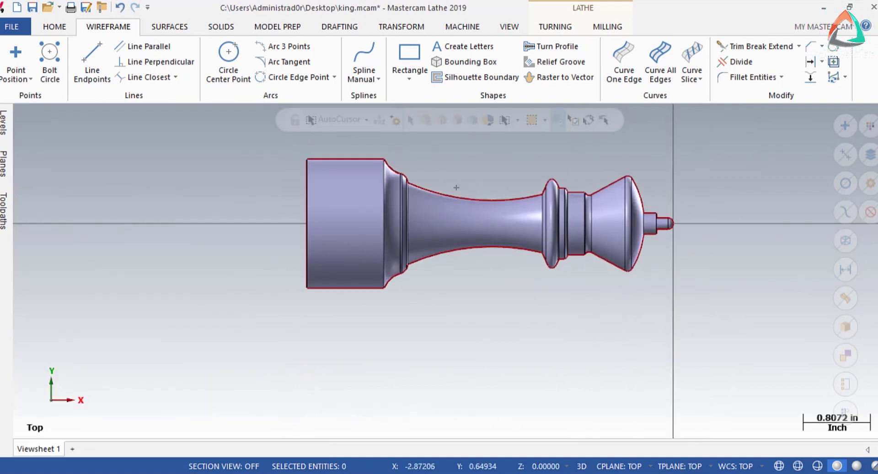
{"action": "scroll", "coordinate": [653, 184], "scroll_direction": "up", "scroll_amount": 2}
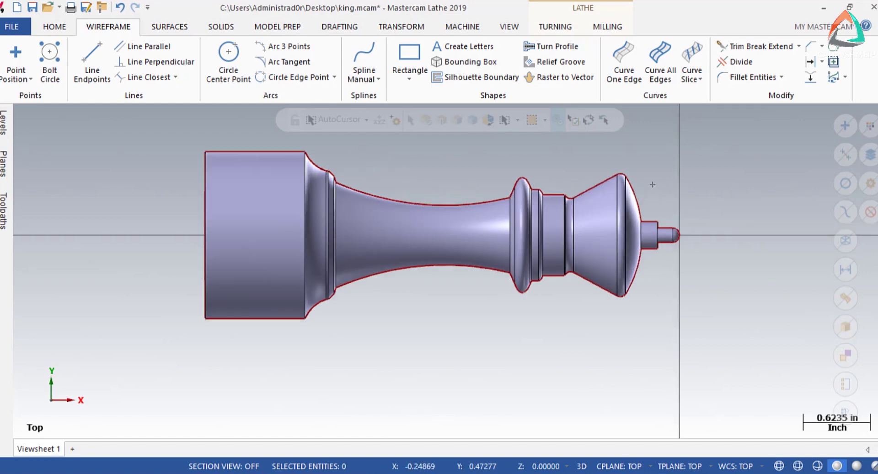
{"action": "scroll", "coordinate": [664, 182], "scroll_direction": "down", "scroll_amount": 5}
{"action": "scroll", "coordinate": [676, 182], "scroll_direction": "up", "scroll_amount": 2}
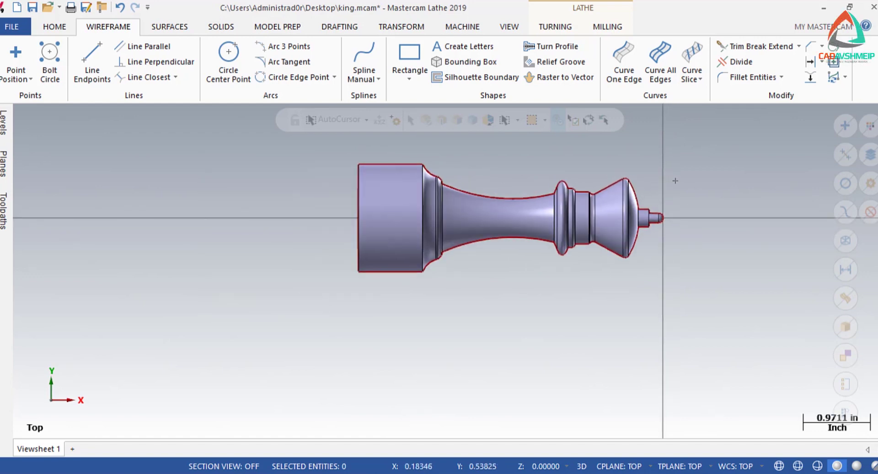
{"action": "scroll", "coordinate": [676, 183], "scroll_direction": "up", "scroll_amount": 1}
{"action": "right_click", "coordinate": [597, 361]}
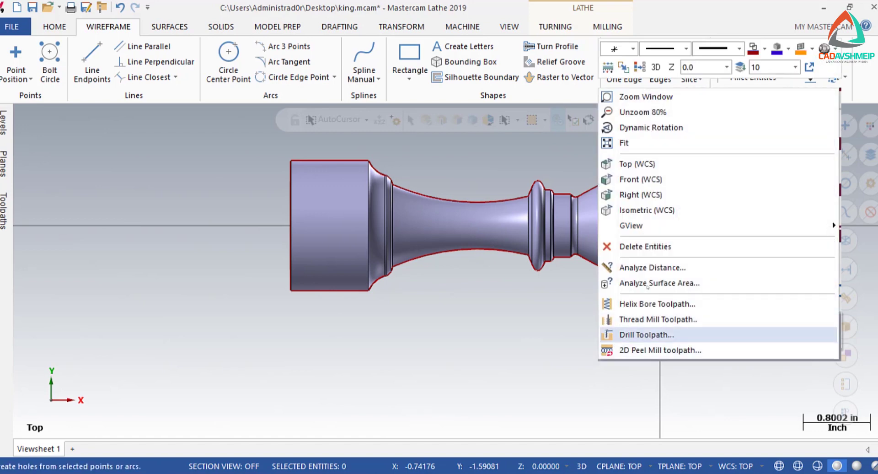
{"action": "left_click", "coordinate": [655, 210]}
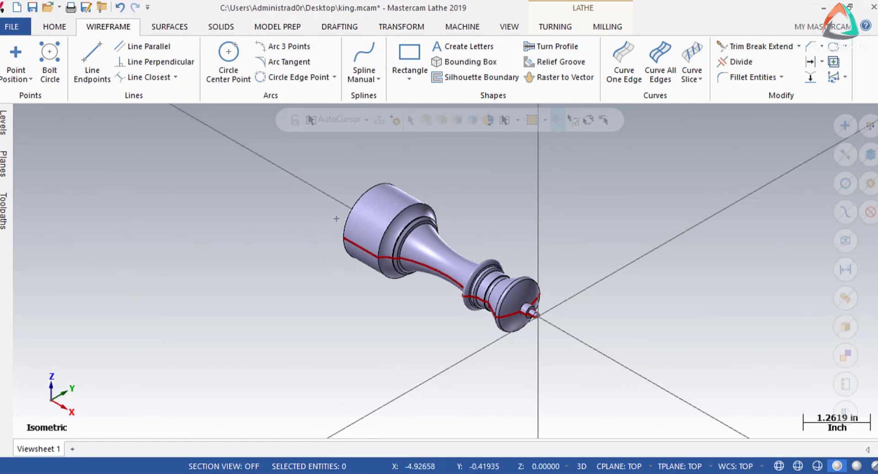
{"action": "right_click", "coordinate": [244, 274]}
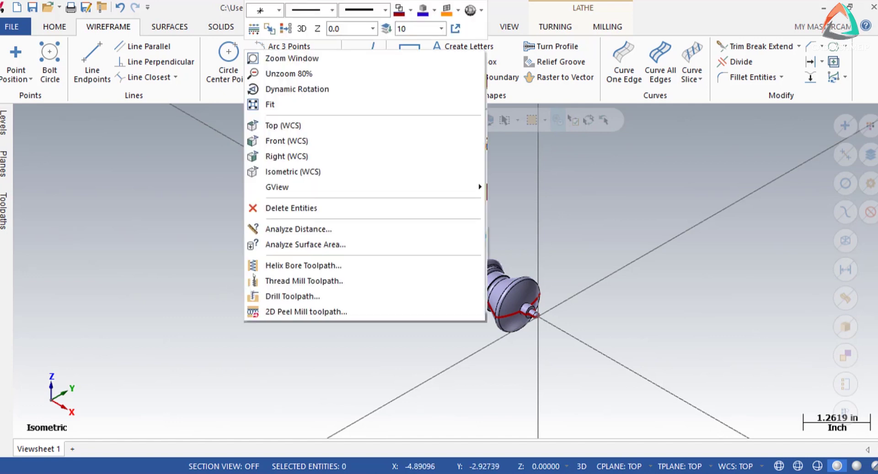
{"action": "left_click", "coordinate": [281, 126]}
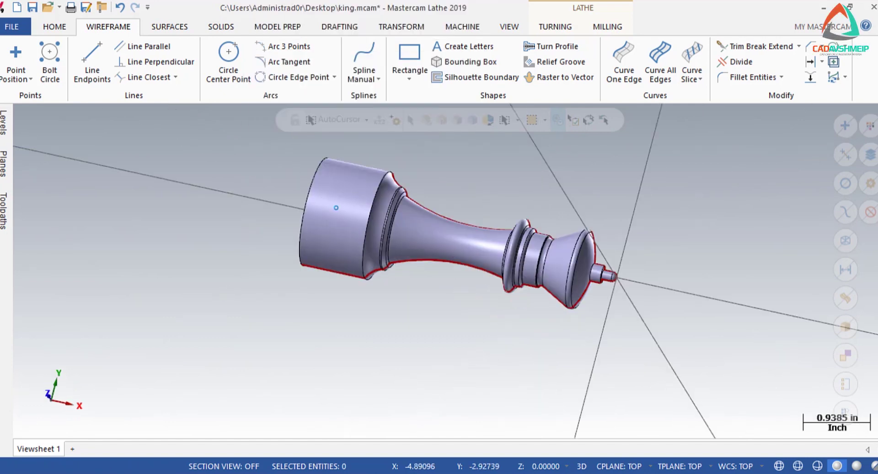
{"action": "scroll", "coordinate": [419, 193], "scroll_direction": "up", "scroll_amount": 1}
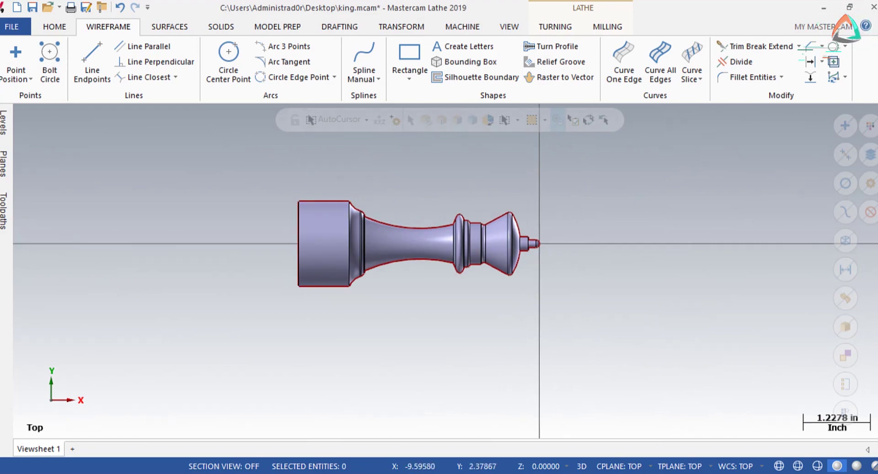
Step: Open the left spindle stock properties from the machine group's stock setup and choose Cylinder as the stock geometry
{"action": "left_click", "coordinate": [4, 211]}
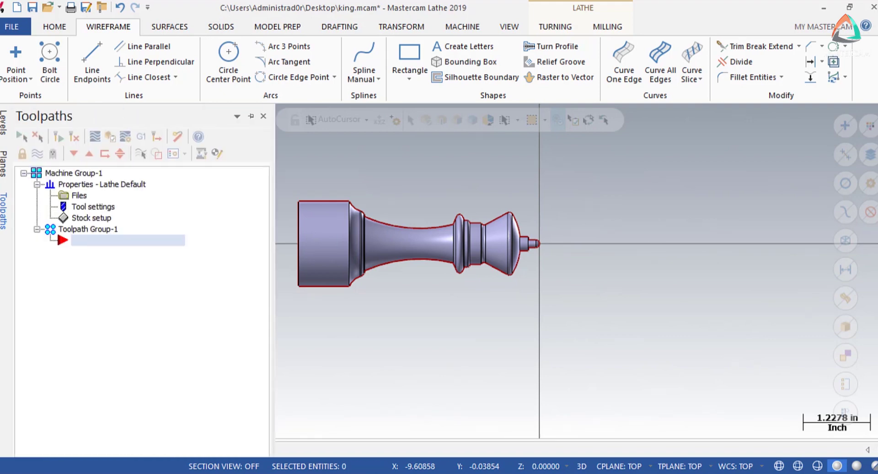
{"action": "left_click", "coordinate": [94, 218]}
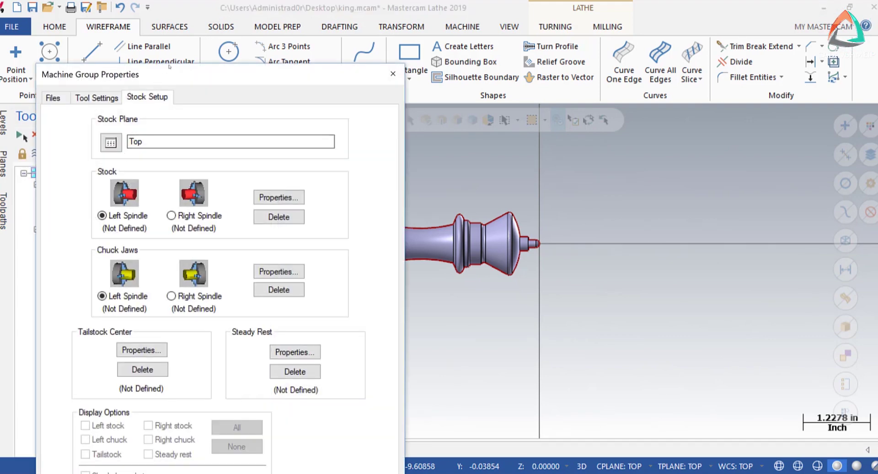
{"action": "left_click_drag", "start_coordinate": [168, 69], "coordinate": [175, 22]}
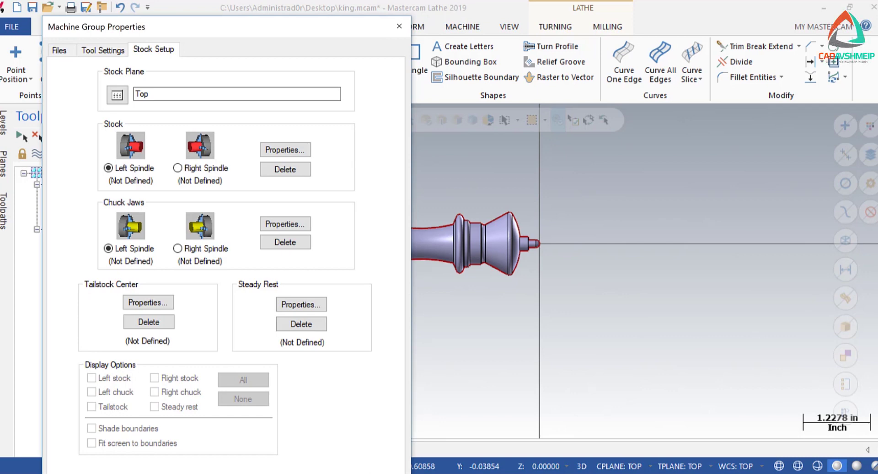
{"action": "left_click", "coordinate": [286, 150]}
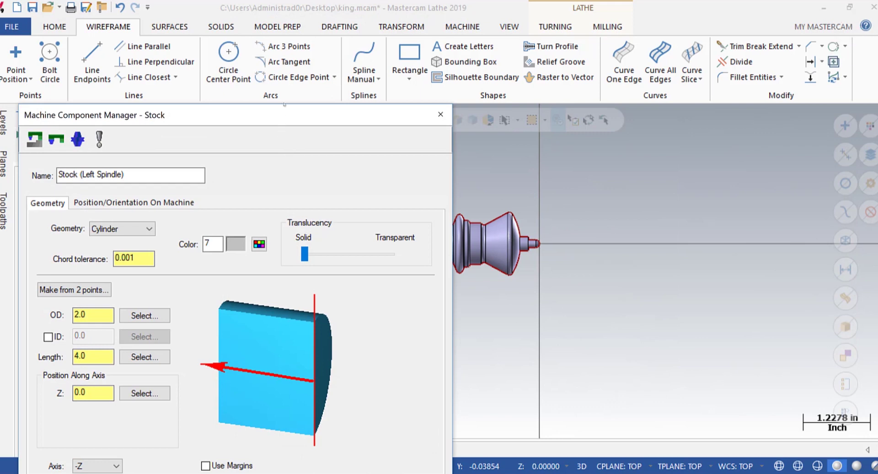
{"action": "left_click_drag", "start_coordinate": [285, 113], "coordinate": [297, 37]}
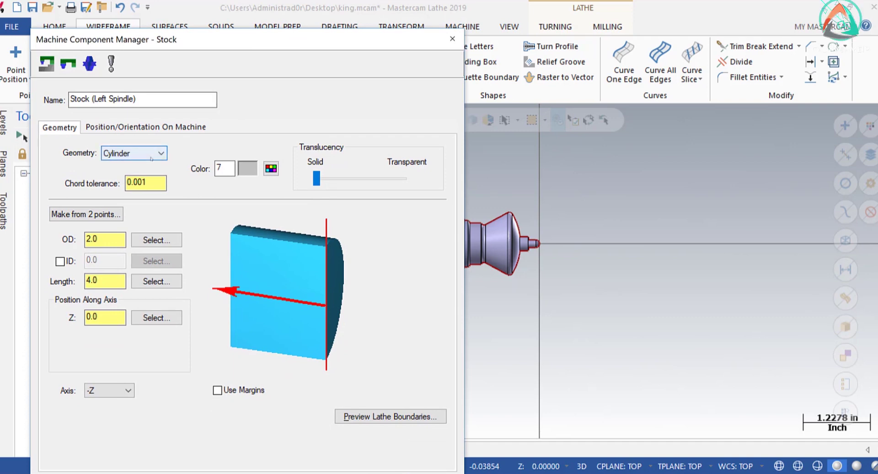
{"action": "left_click", "coordinate": [161, 153]}
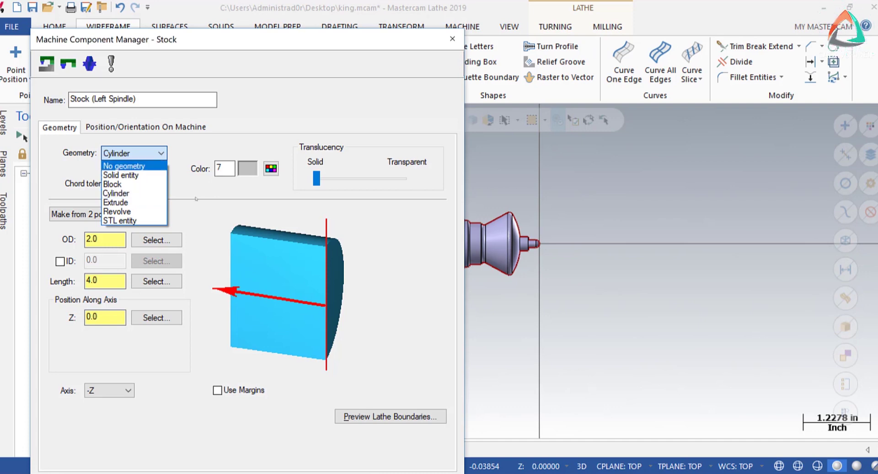
{"action": "left_click", "coordinate": [123, 193]}
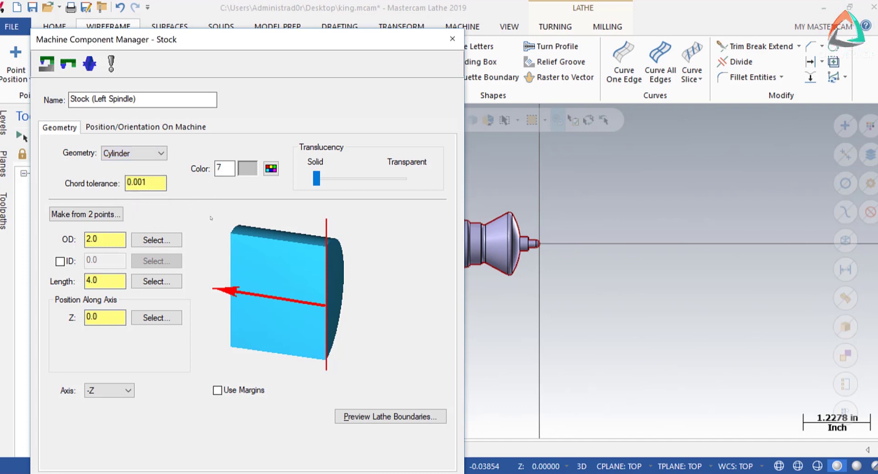
{"action": "left_click", "coordinate": [112, 239]}
{"action": "left_click", "coordinate": [115, 281]}
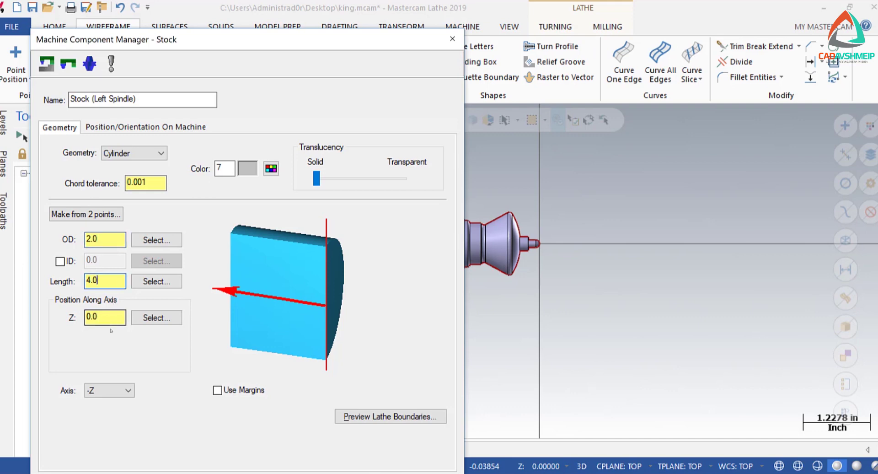
{"action": "left_click", "coordinate": [110, 317]}
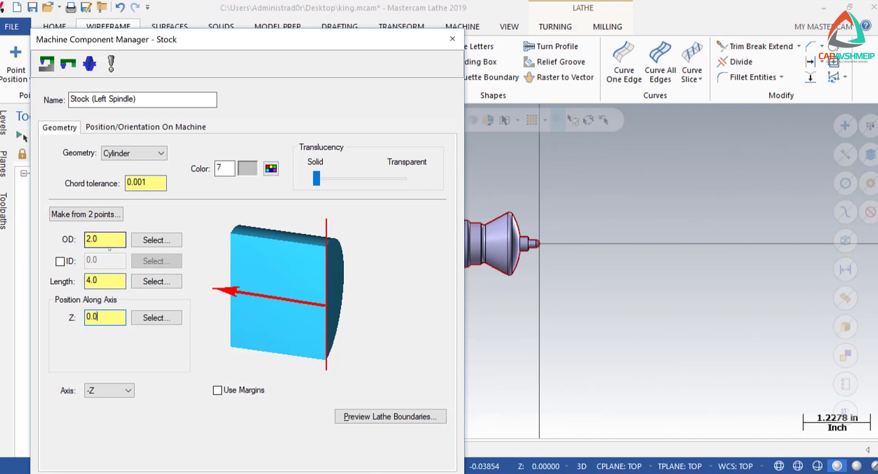
{"action": "left_click", "coordinate": [109, 242]}
{"action": "left_click", "coordinate": [112, 281]}
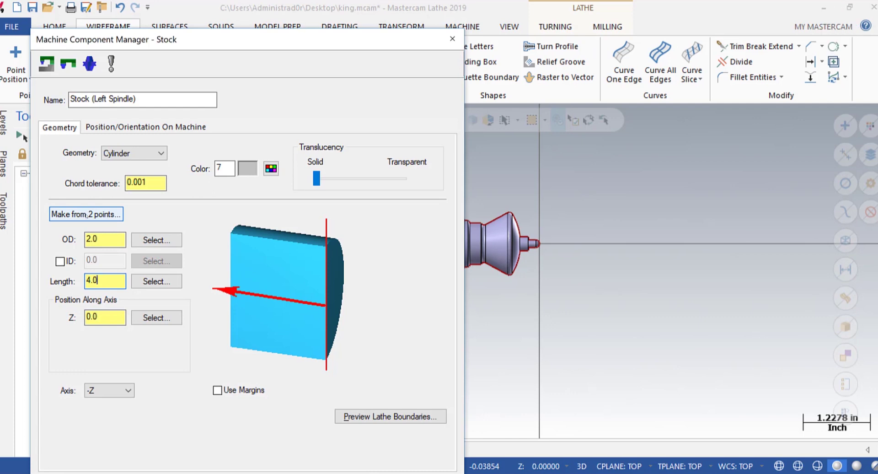
Step: Size the stock cylinder from two points, the origin at the king's tip and the upper corner of its base, and preview the lathe boundaries
{"action": "left_click", "coordinate": [87, 214]}
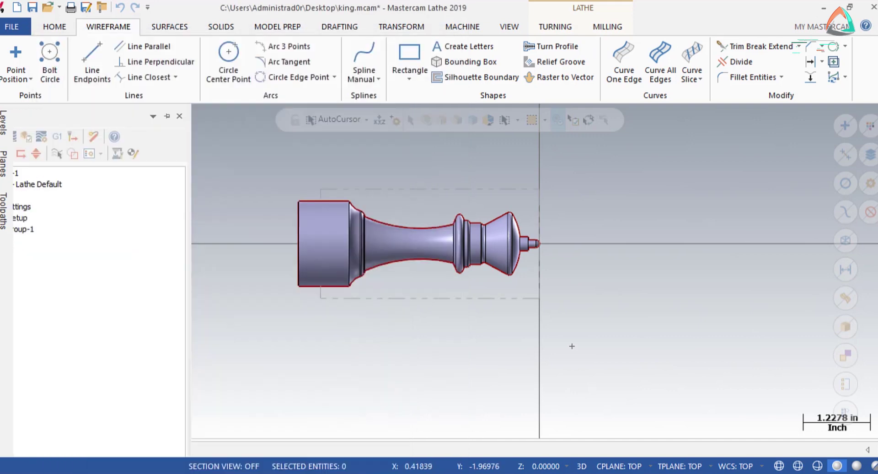
{"action": "scroll", "coordinate": [564, 247], "scroll_direction": "up", "scroll_amount": 4}
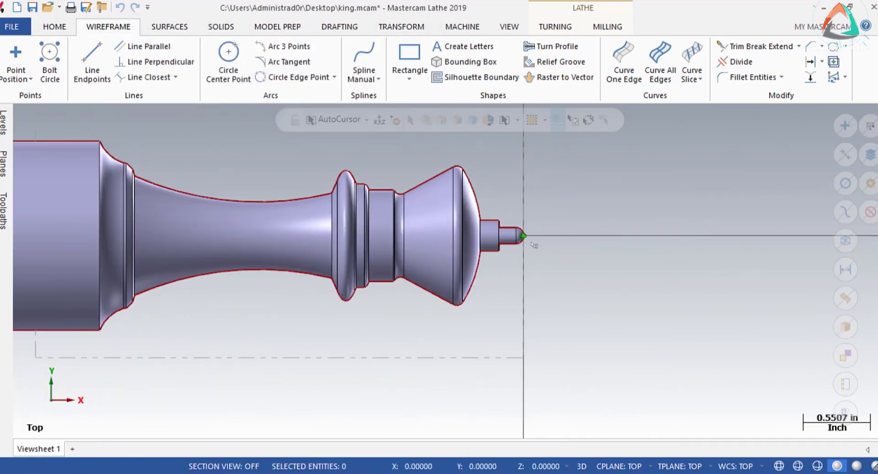
{"action": "scroll", "coordinate": [521, 276], "scroll_direction": "down", "scroll_amount": 4}
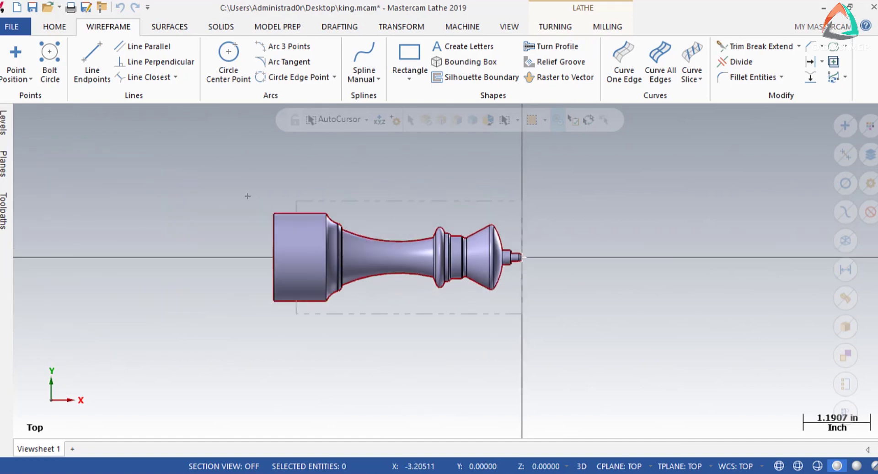
{"action": "left_click", "coordinate": [274, 214]}
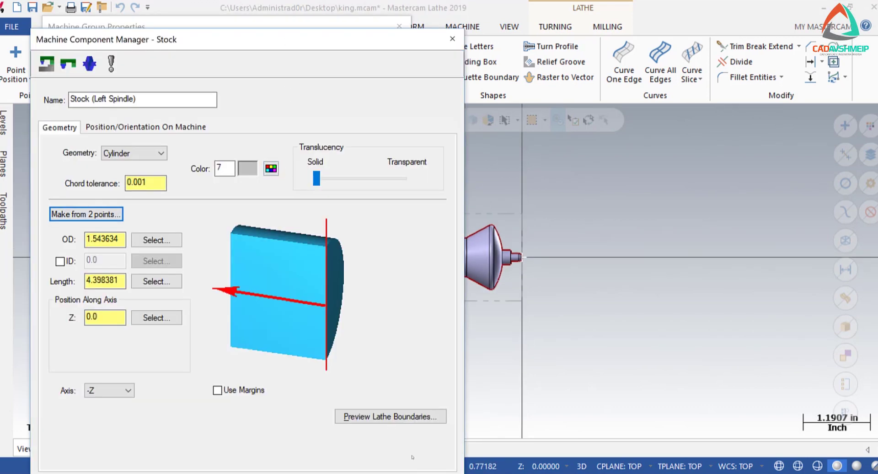
{"action": "left_click", "coordinate": [405, 417]}
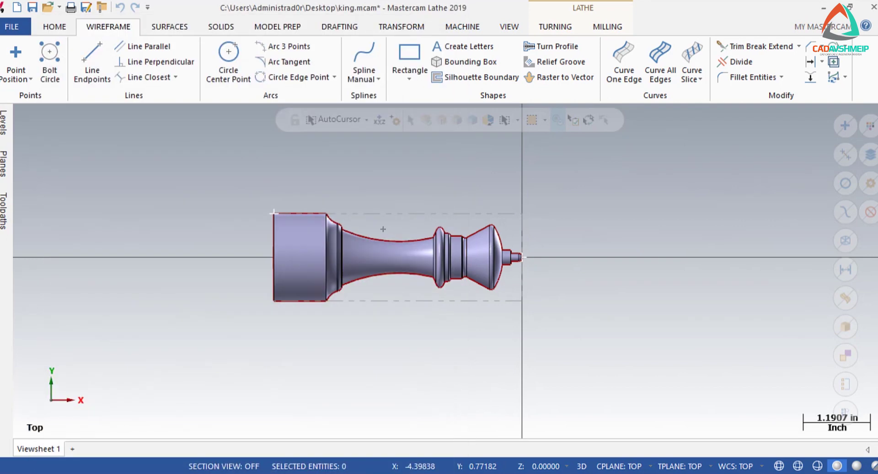
{"action": "scroll", "coordinate": [376, 220], "scroll_direction": "up", "scroll_amount": 1}
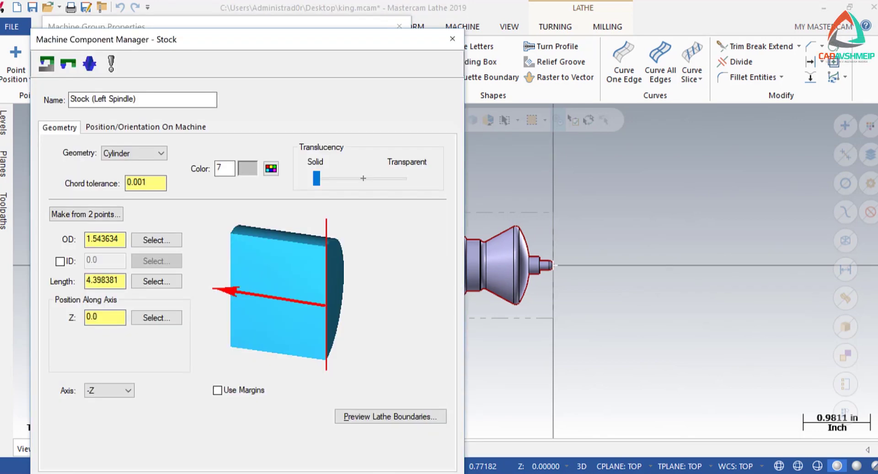
Step: Enable stock margins and set the OD margin to 0.0625 and the right margin to 0.032
{"action": "left_click_drag", "start_coordinate": [221, 35], "coordinate": [240, 25]}
{"action": "left_click", "coordinate": [123, 229]}
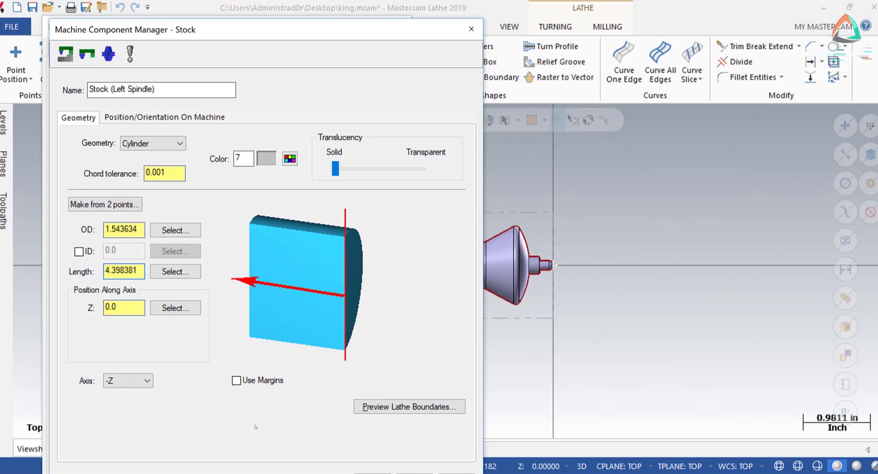
{"action": "left_click", "coordinate": [236, 380]}
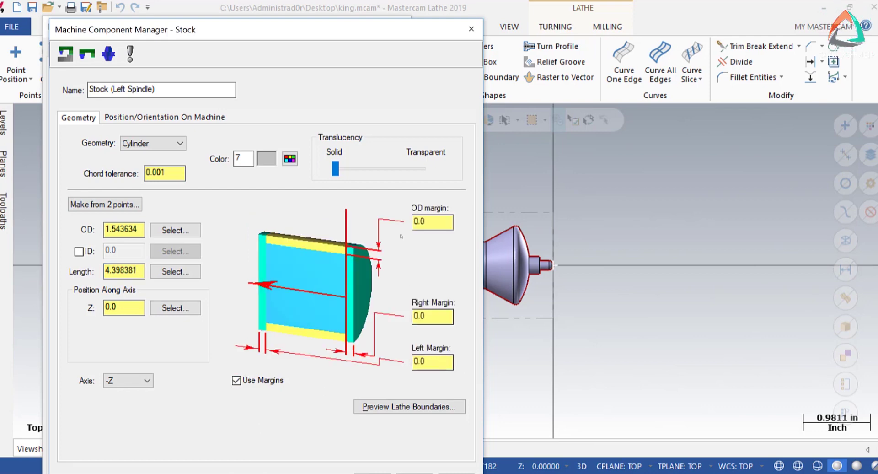
{"action": "left_click", "coordinate": [439, 228]}
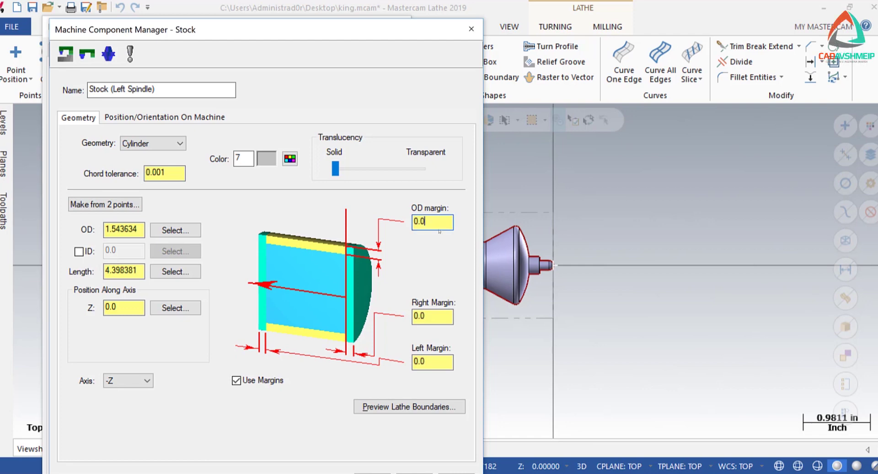
{"action": "type", "text": "625"}
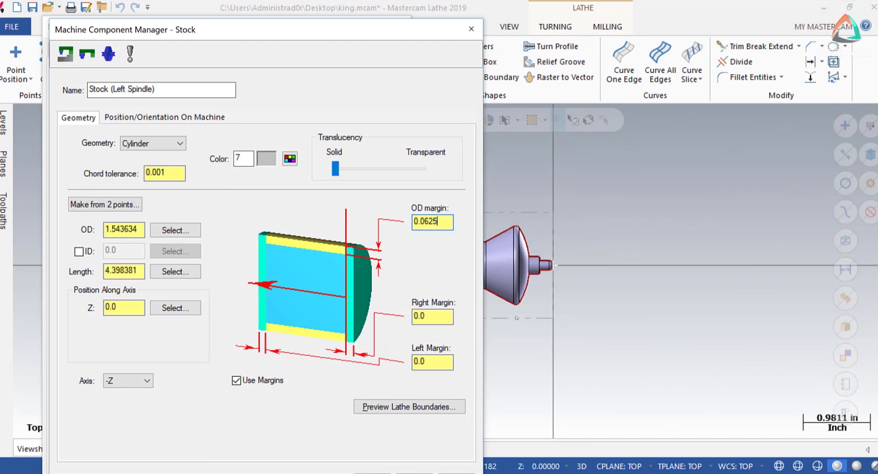
{"action": "left_click", "coordinate": [443, 316]}
{"action": "type", "text": "325"}
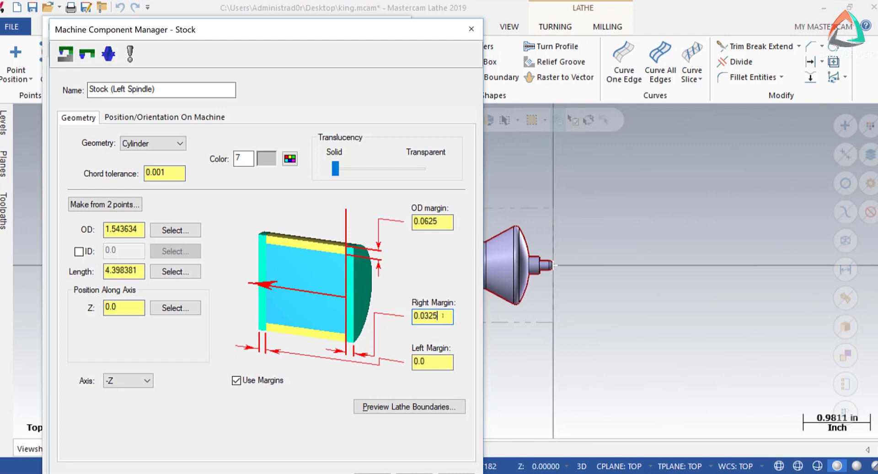
{"action": "key", "text": "BackSpace"}
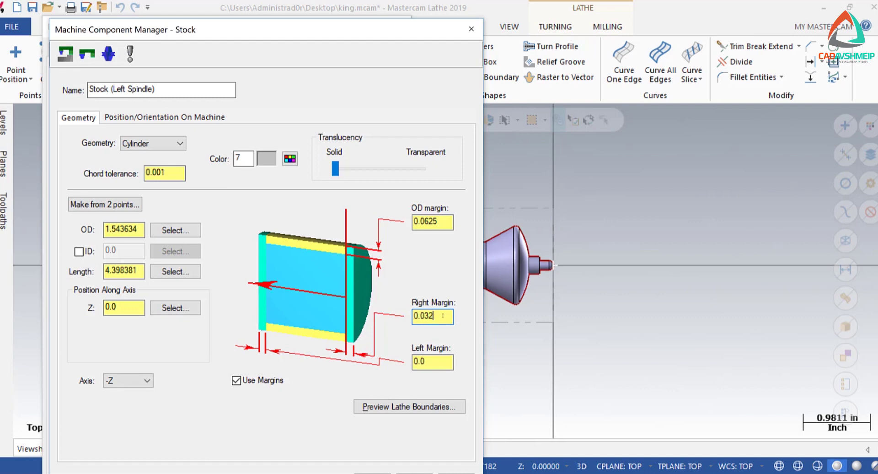
Step: Set the stock's left margin to 2 and preview the lathe boundaries around the whole king
{"action": "left_click", "coordinate": [437, 359]}
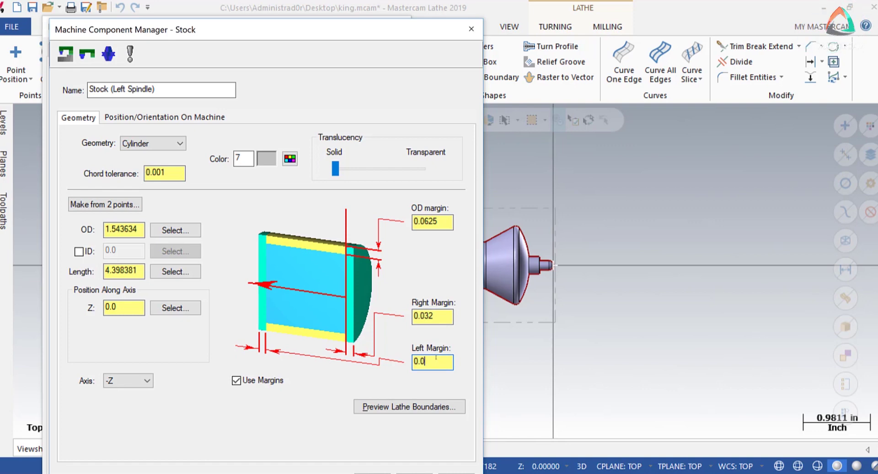
{"action": "key", "text": "BackSpace"}
{"action": "key", "text": "BackSpace"}
{"action": "key", "text": "BackSpace"}
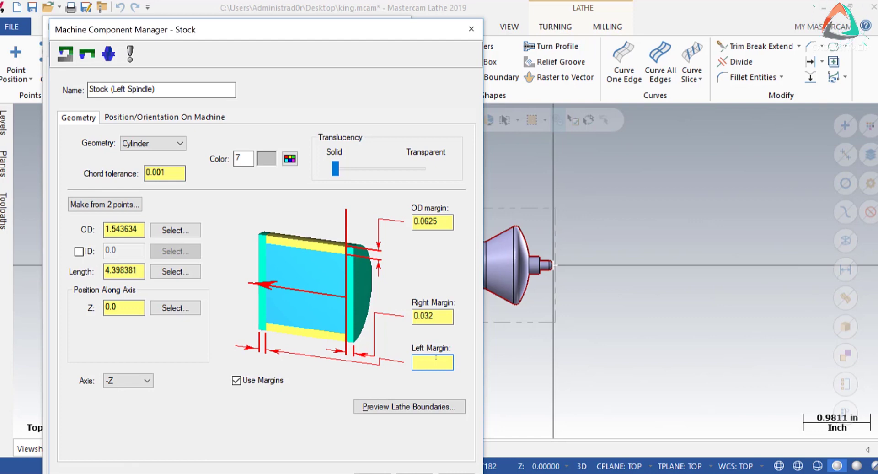
{"action": "type", "text": "2"}
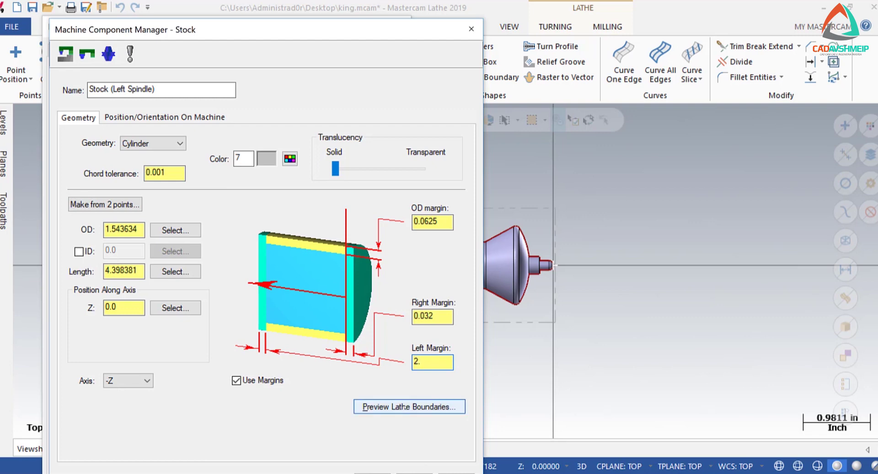
{"action": "left_click", "coordinate": [405, 406]}
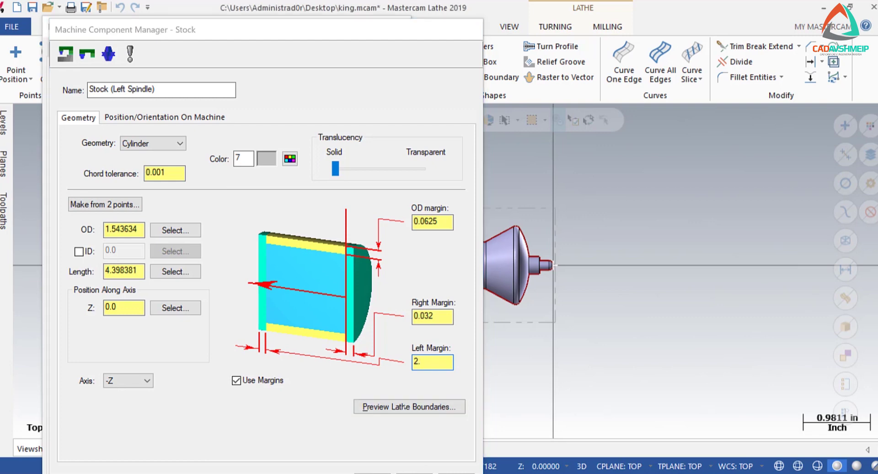
{"action": "scroll", "coordinate": [352, 355], "scroll_direction": "down", "scroll_amount": 3}
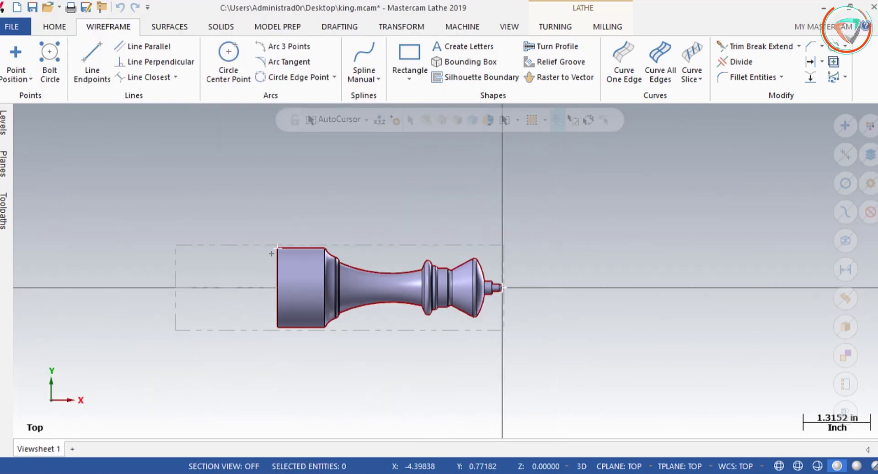
Step: Accept the left spindle stock definition after checking its previewed boundary, and open the left spindle's chuck jaw properties
{"action": "scroll", "coordinate": [259, 299], "scroll_direction": "up", "scroll_amount": 3}
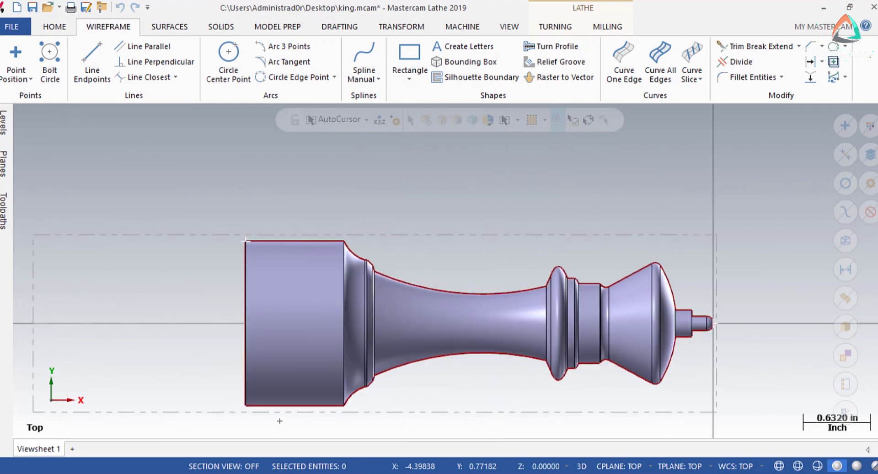
{"action": "scroll", "coordinate": [722, 327], "scroll_direction": "up", "scroll_amount": 2}
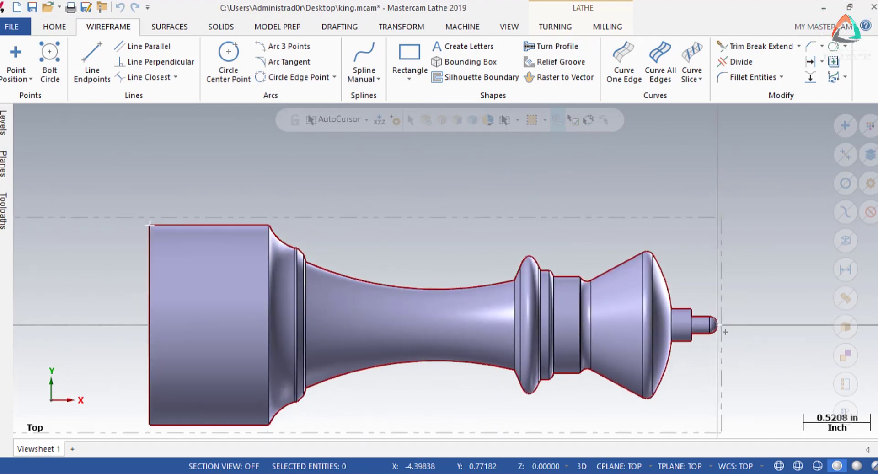
{"action": "scroll", "coordinate": [725, 331], "scroll_direction": "down", "scroll_amount": 2}
{"action": "scroll", "coordinate": [725, 331], "scroll_direction": "down", "scroll_amount": 2}
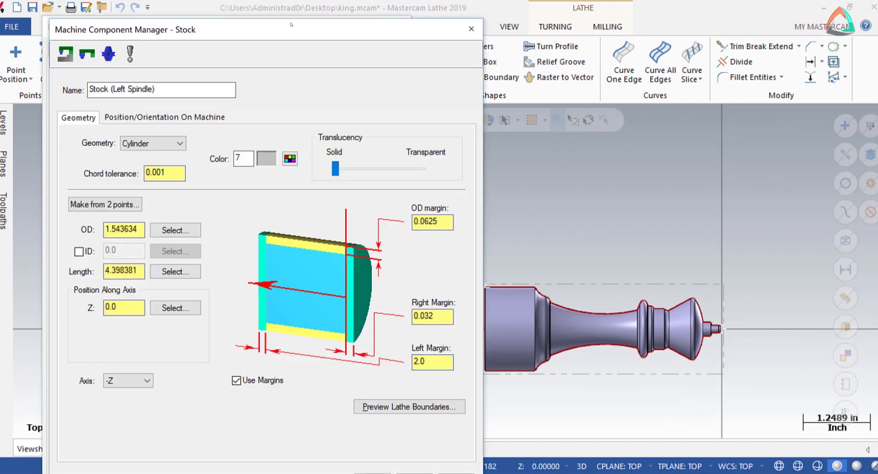
{"action": "left_click_drag", "start_coordinate": [290, 25], "coordinate": [293, 1]}
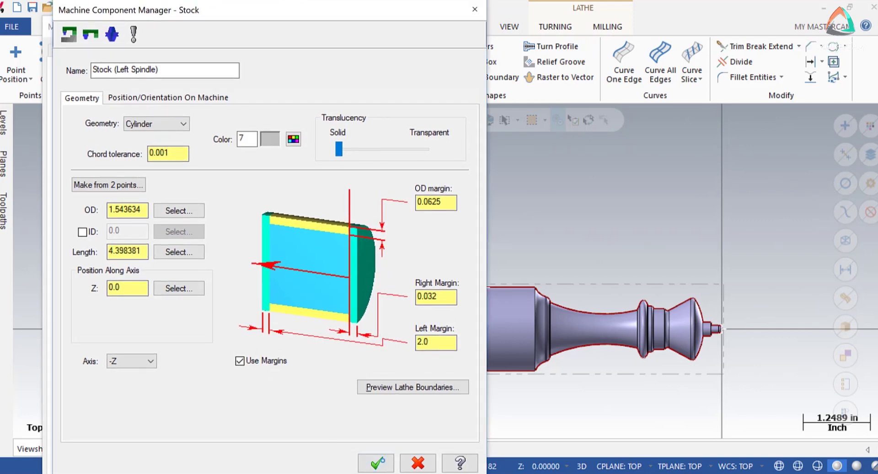
{"action": "left_click", "coordinate": [383, 463]}
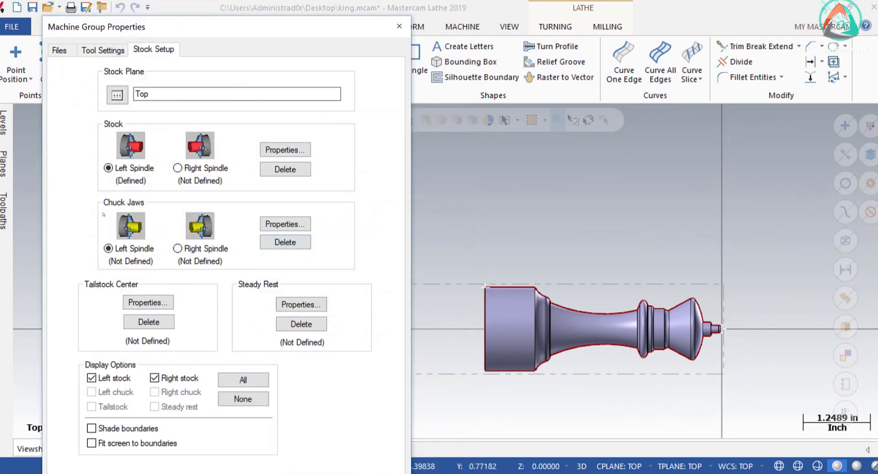
{"action": "left_click", "coordinate": [299, 224]}
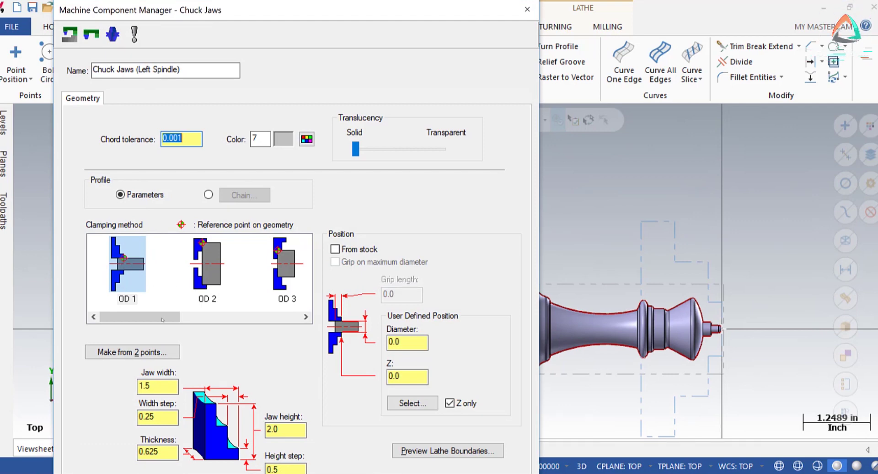
Step: Examine the available OD and ID clamping methods and the jaw width, step, thickness and height settings
{"action": "scroll", "coordinate": [197, 274], "scroll_direction": "down", "scroll_amount": 2}
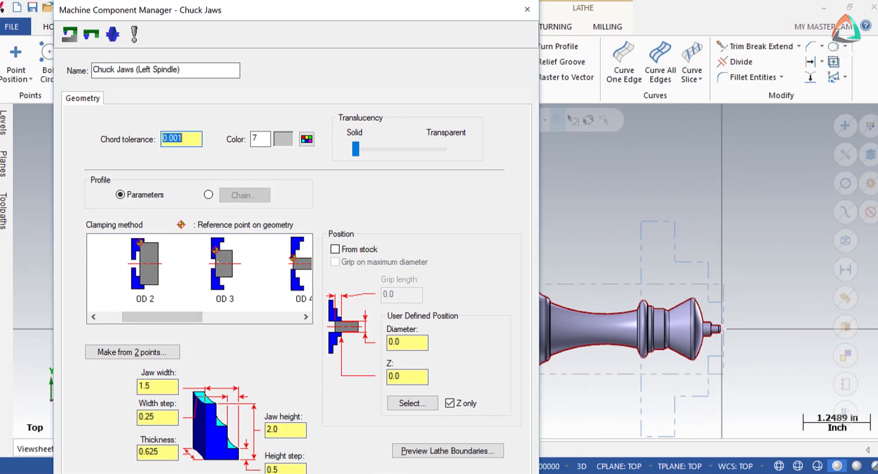
{"action": "left_click_drag", "start_coordinate": [192, 317], "coordinate": [282, 329]}
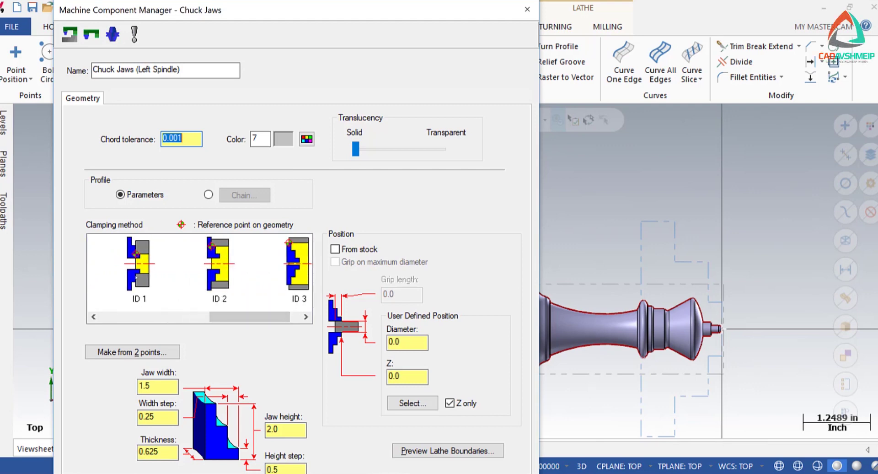
{"action": "left_click_drag", "start_coordinate": [250, 317], "coordinate": [139, 318]}
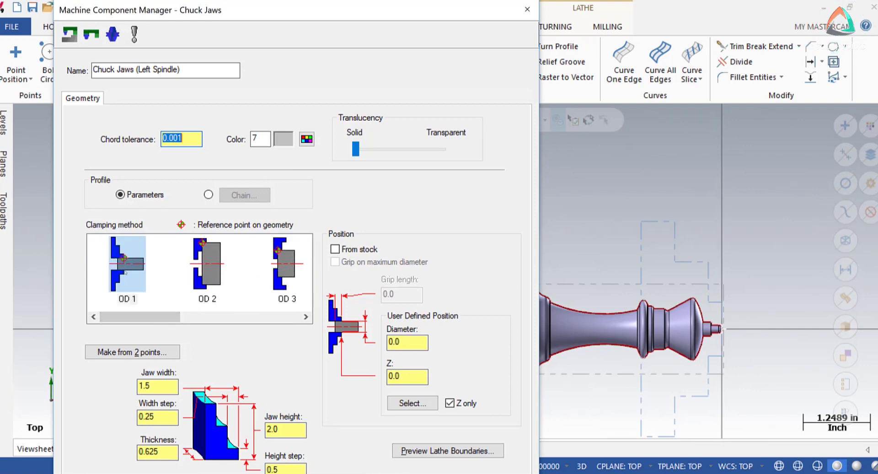
{"action": "left_click", "coordinate": [167, 388]}
{"action": "left_click", "coordinate": [167, 417]}
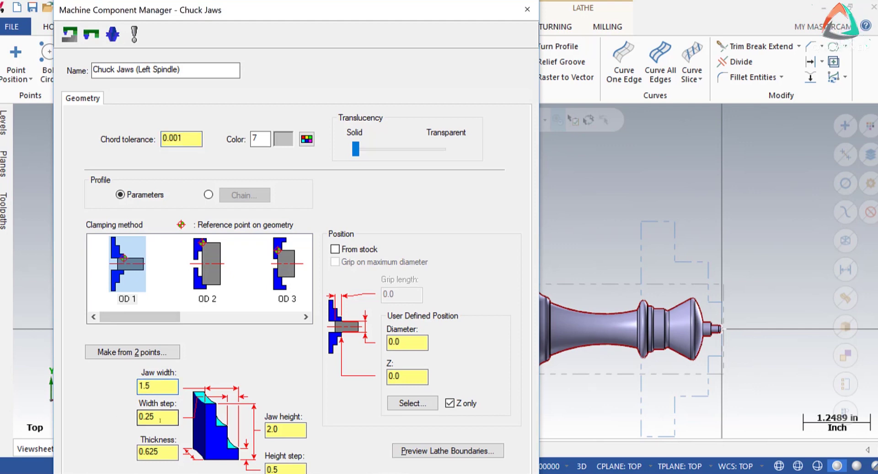
{"action": "left_click", "coordinate": [169, 448]}
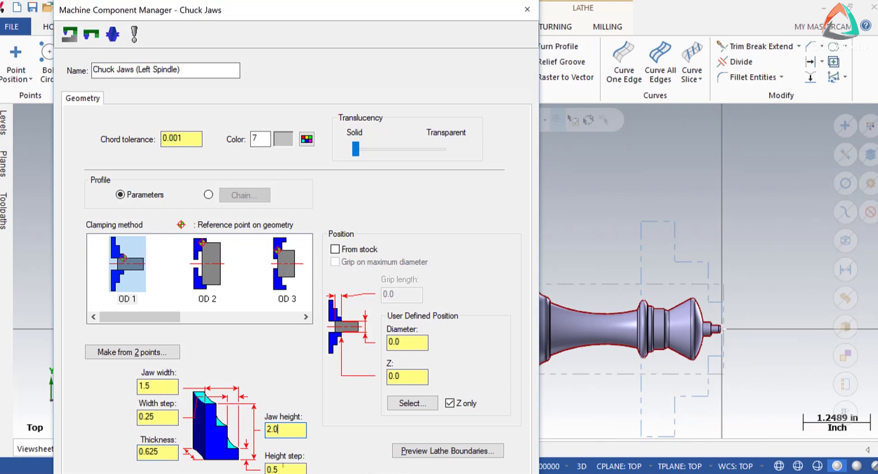
{"action": "left_click", "coordinate": [166, 388]}
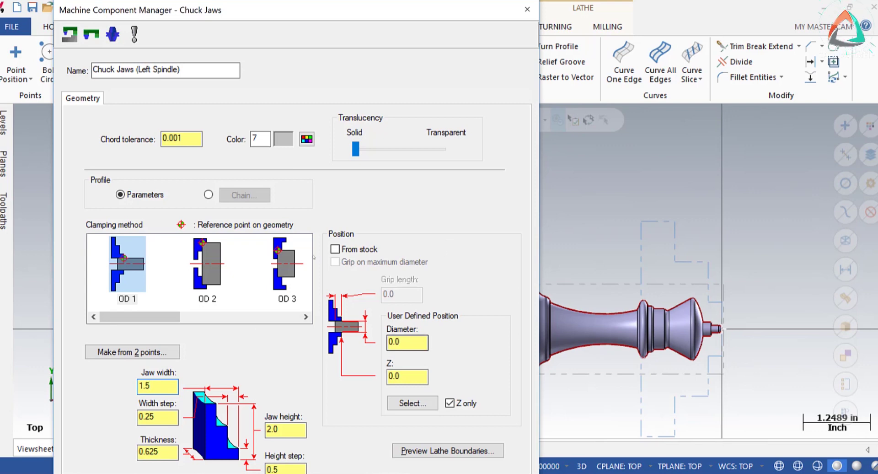
Step: Set the left spindle chuck jaws to take their position from the stock
{"action": "left_click", "coordinate": [335, 249]}
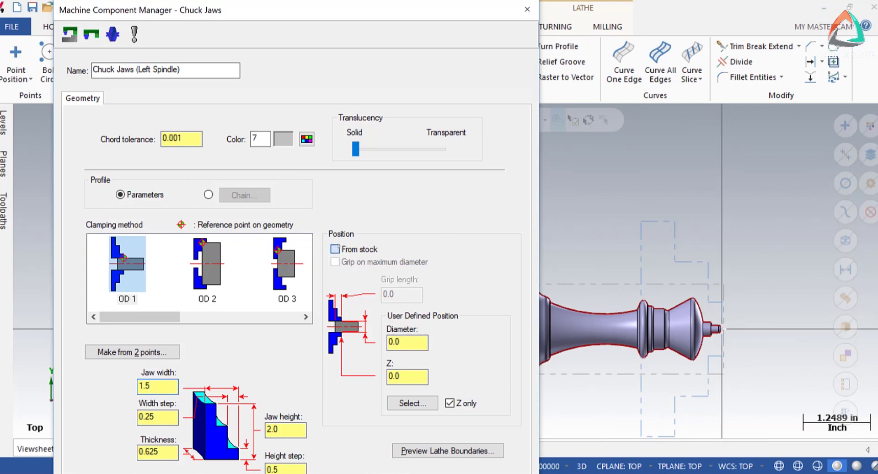